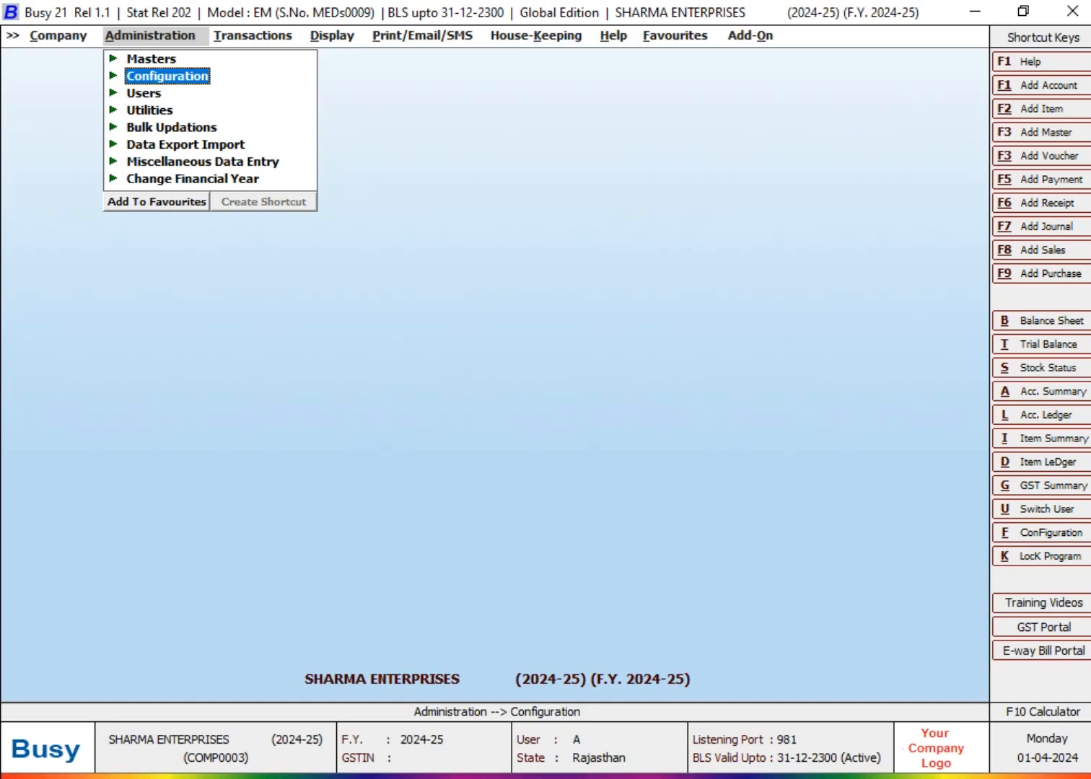
Open the voucher numbering settings for the Main series of Sales in Voucher Series Configuration
key("Return")
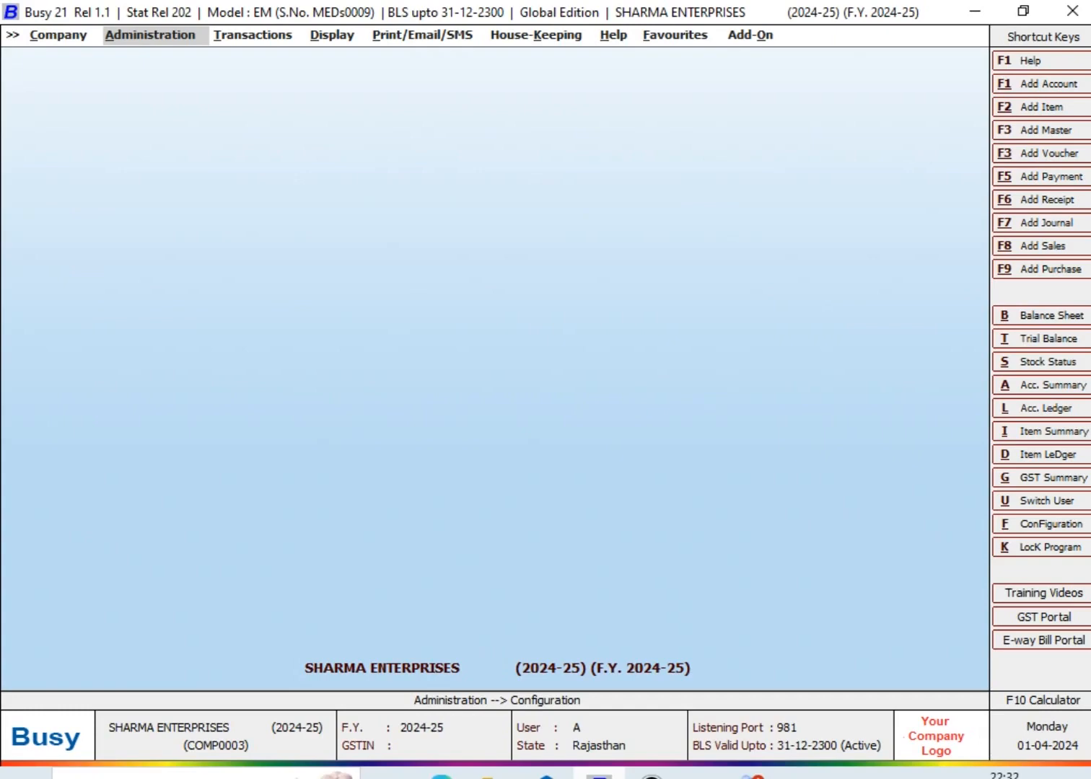
key("Return")
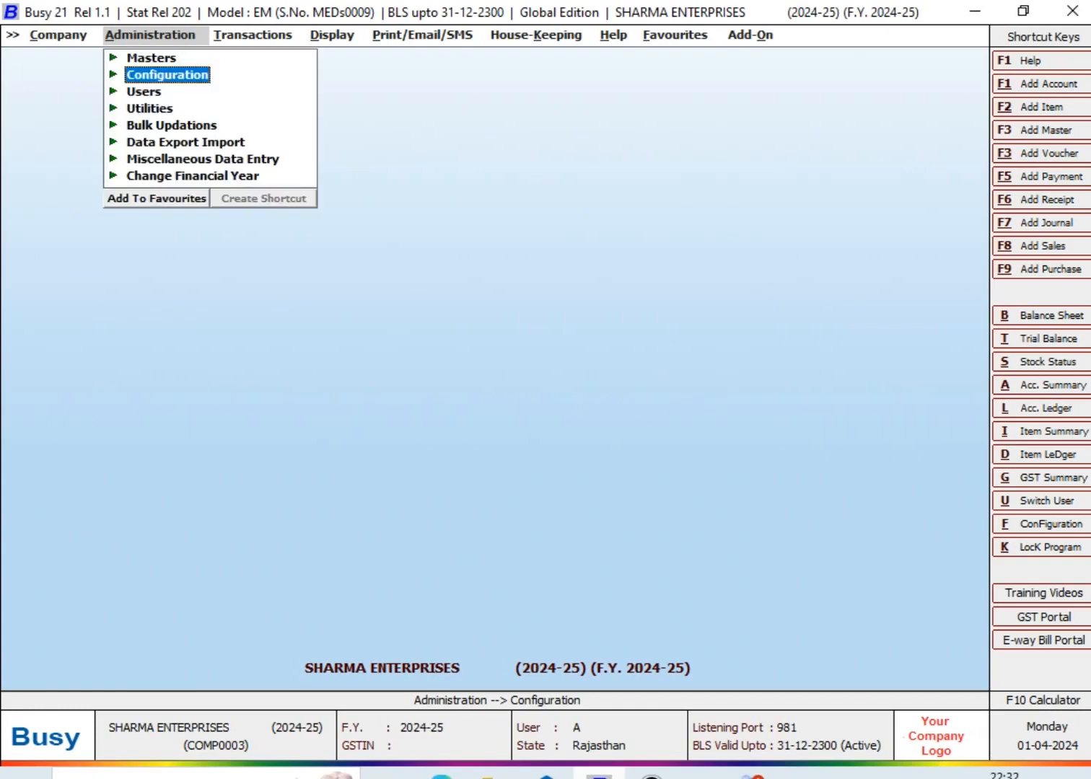
key("Return")
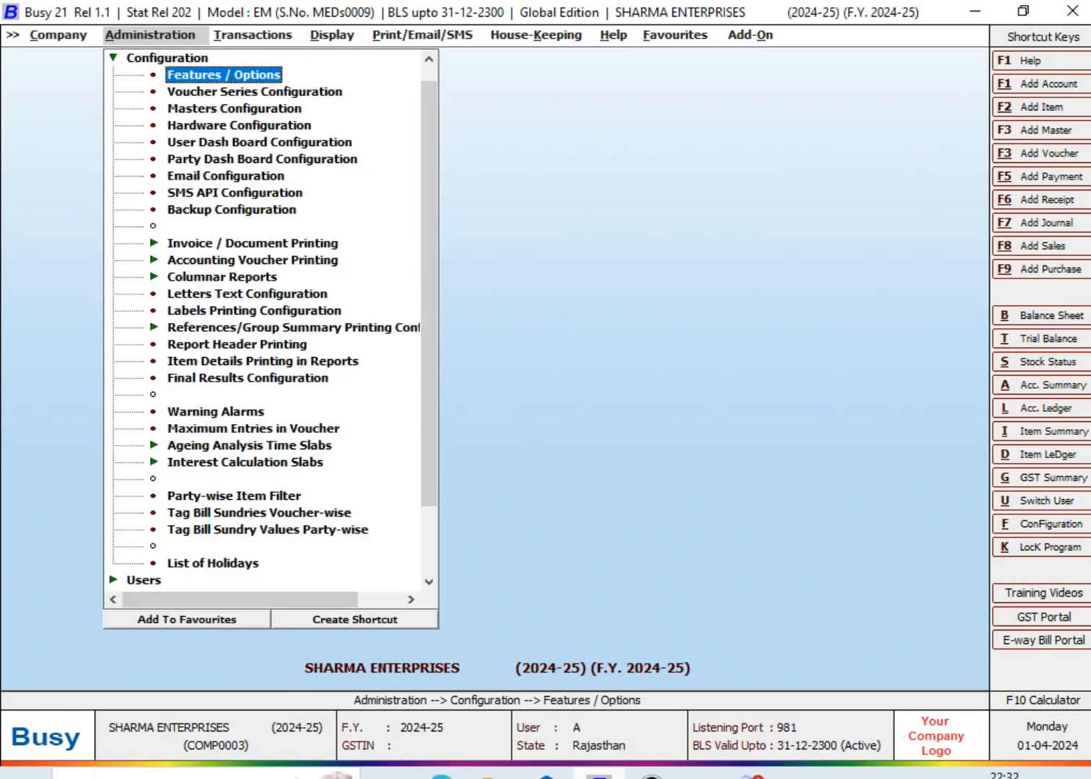
key("Down")
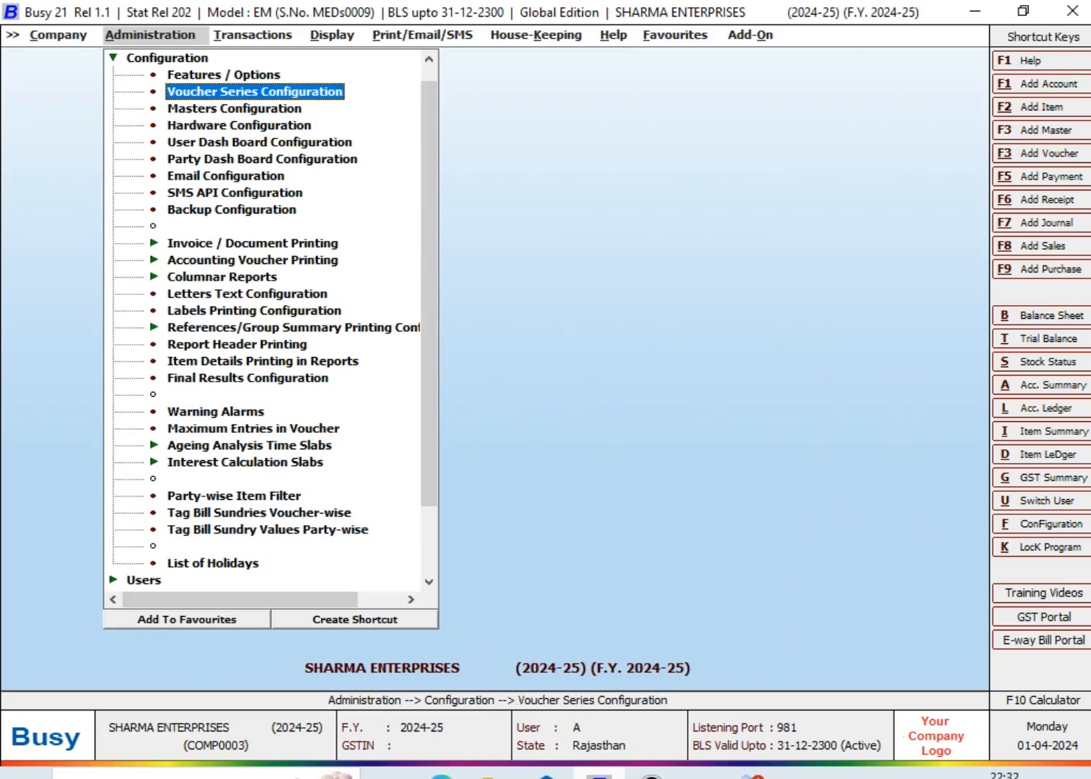
key("Return")
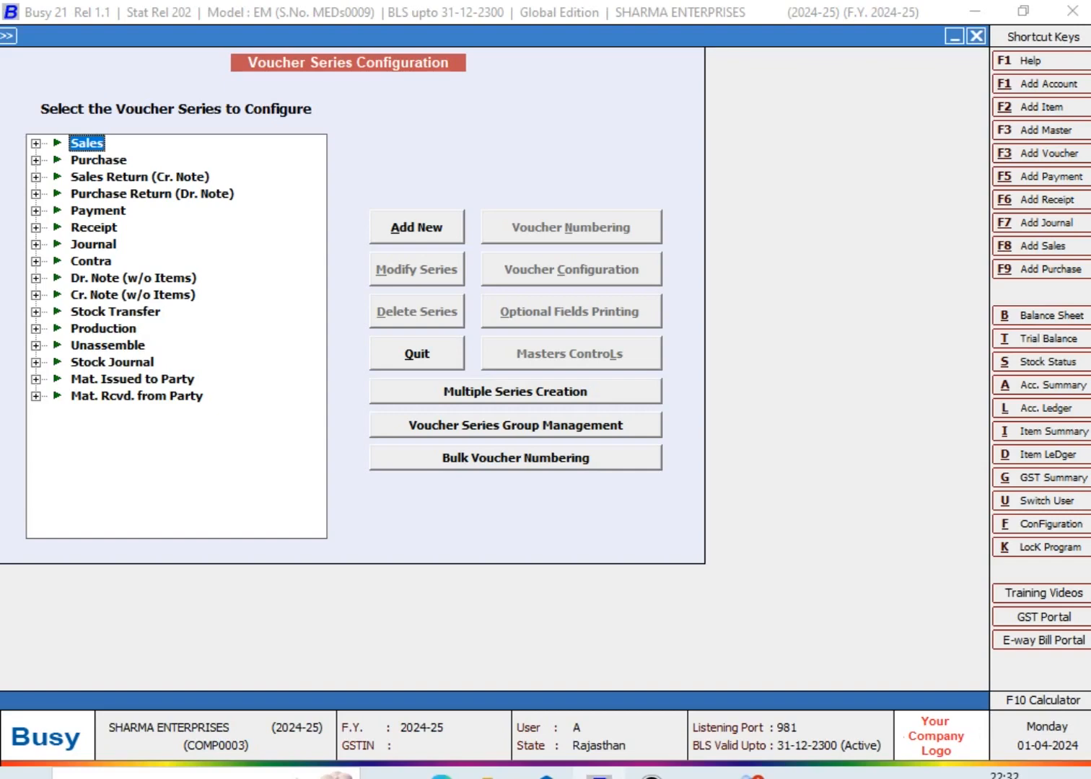
key("Right")
key("Down")
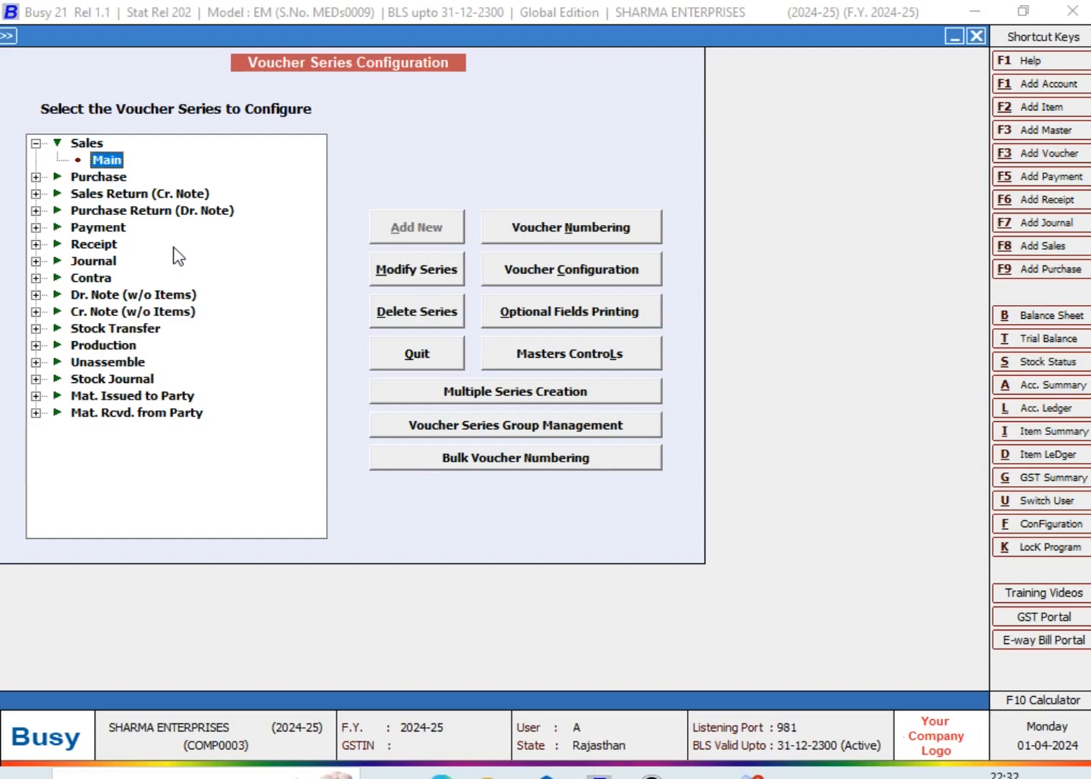
left_click(567, 236)
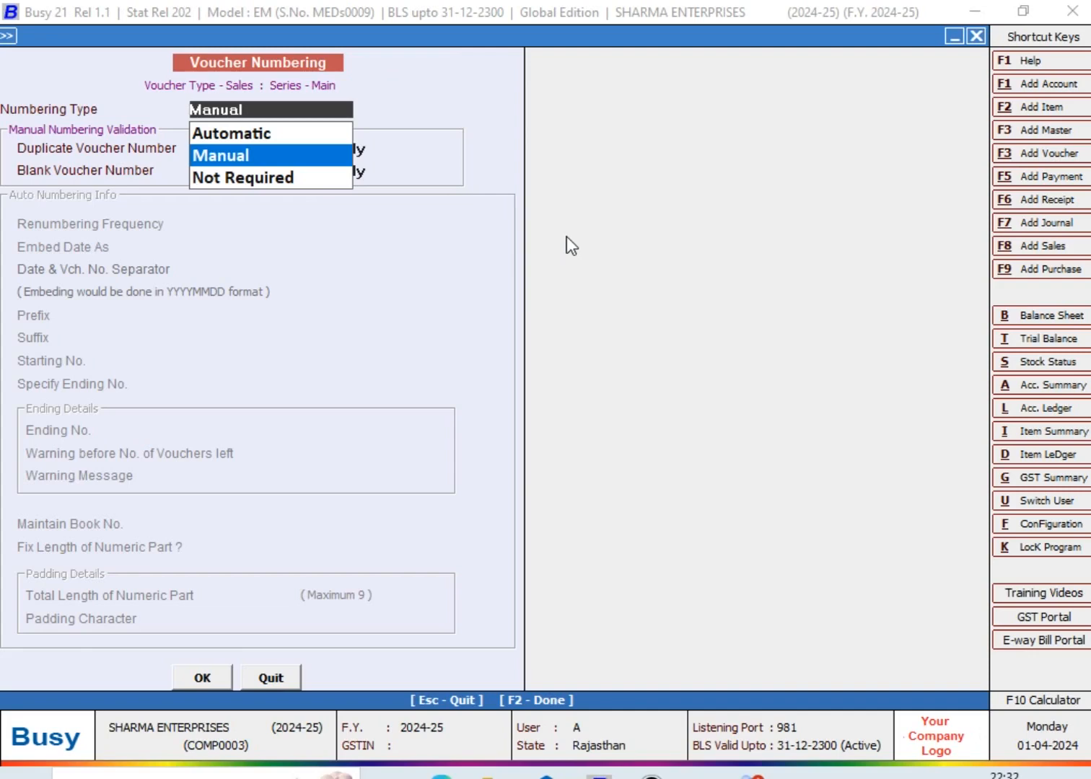
Keep the numbering type as Manual and set Duplicate Voucher Number to Warning Only
key("Return")
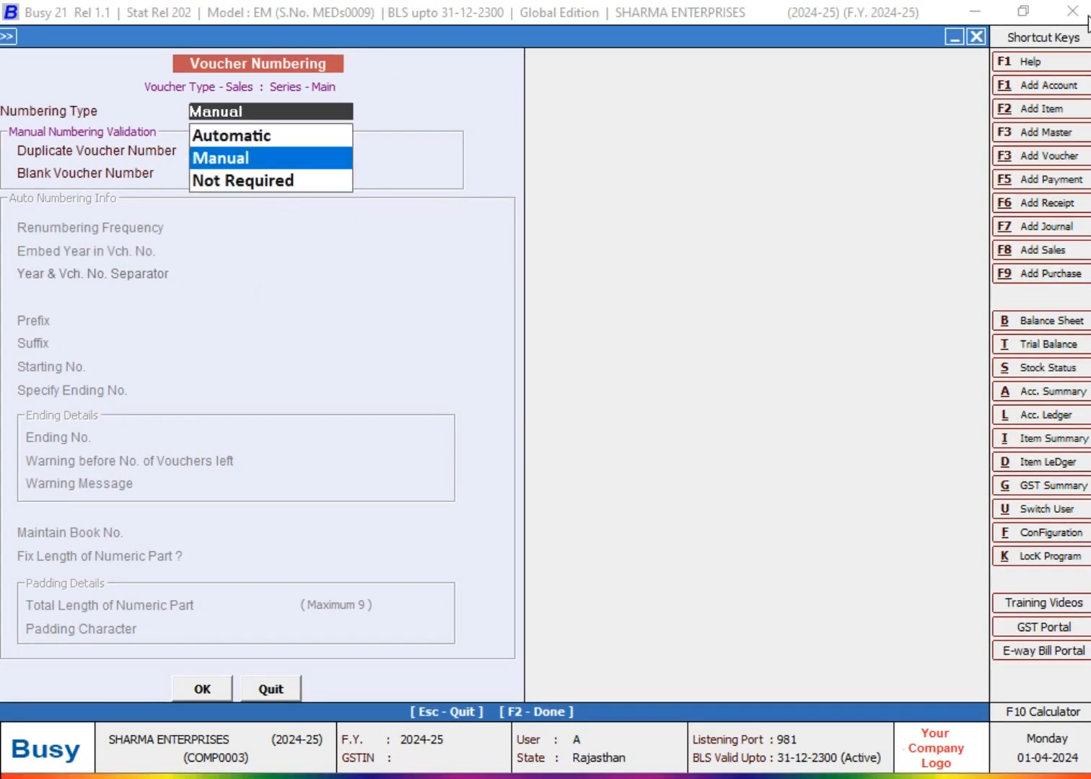
key("Return")
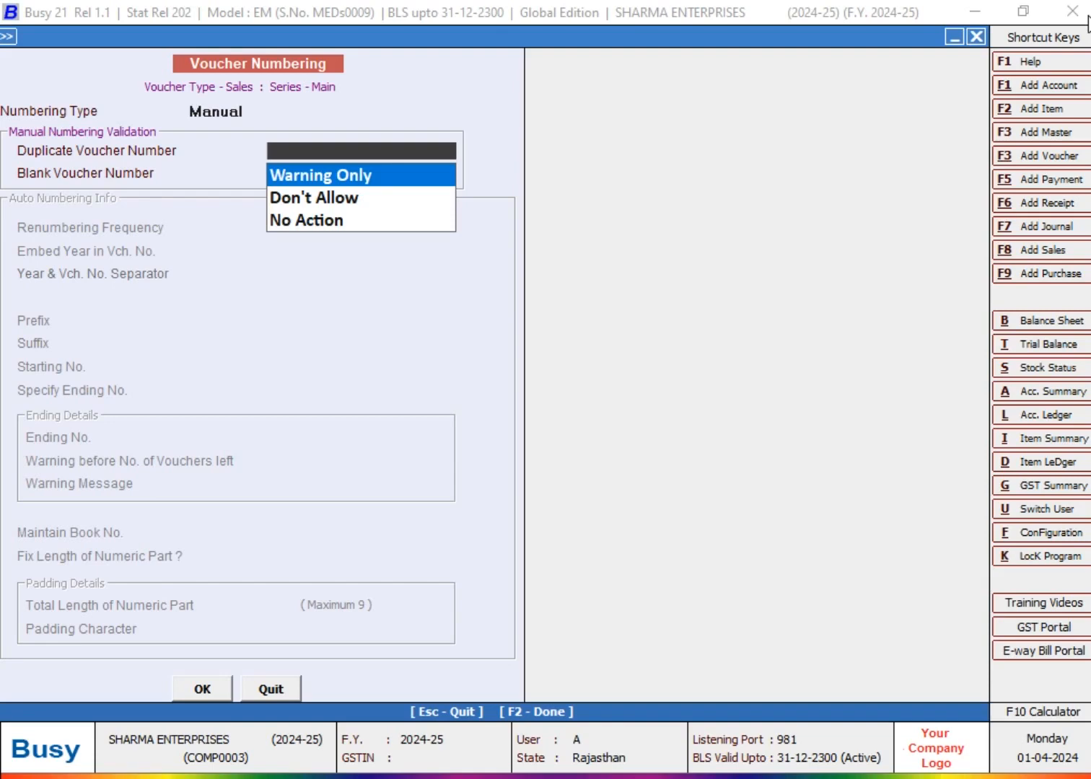
key("Return")
Change the Duplicate Voucher Number validation to Don't Allow
key("shift+Tab")
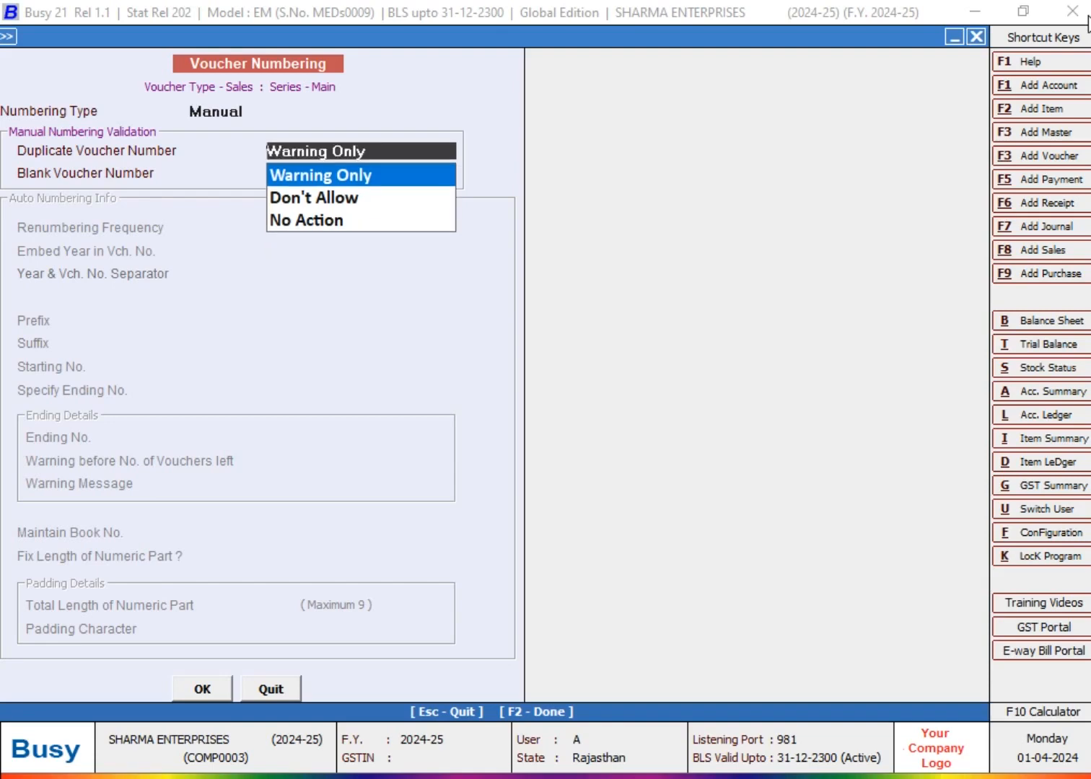
key("space")
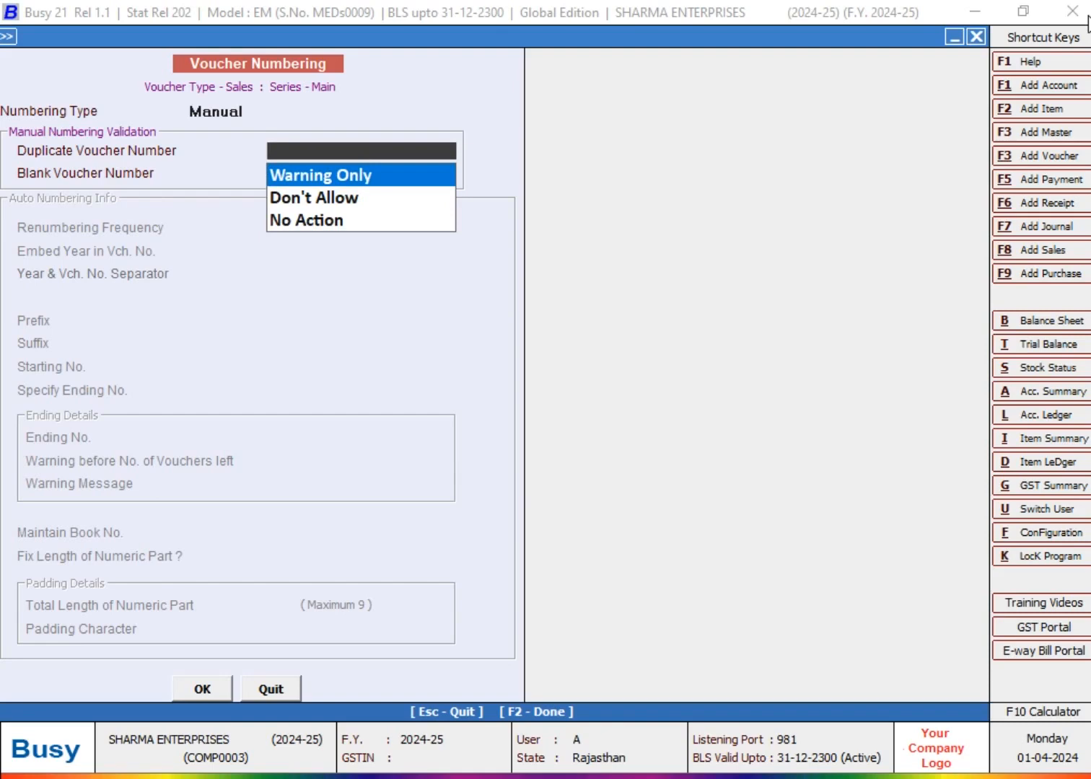
key("Down")
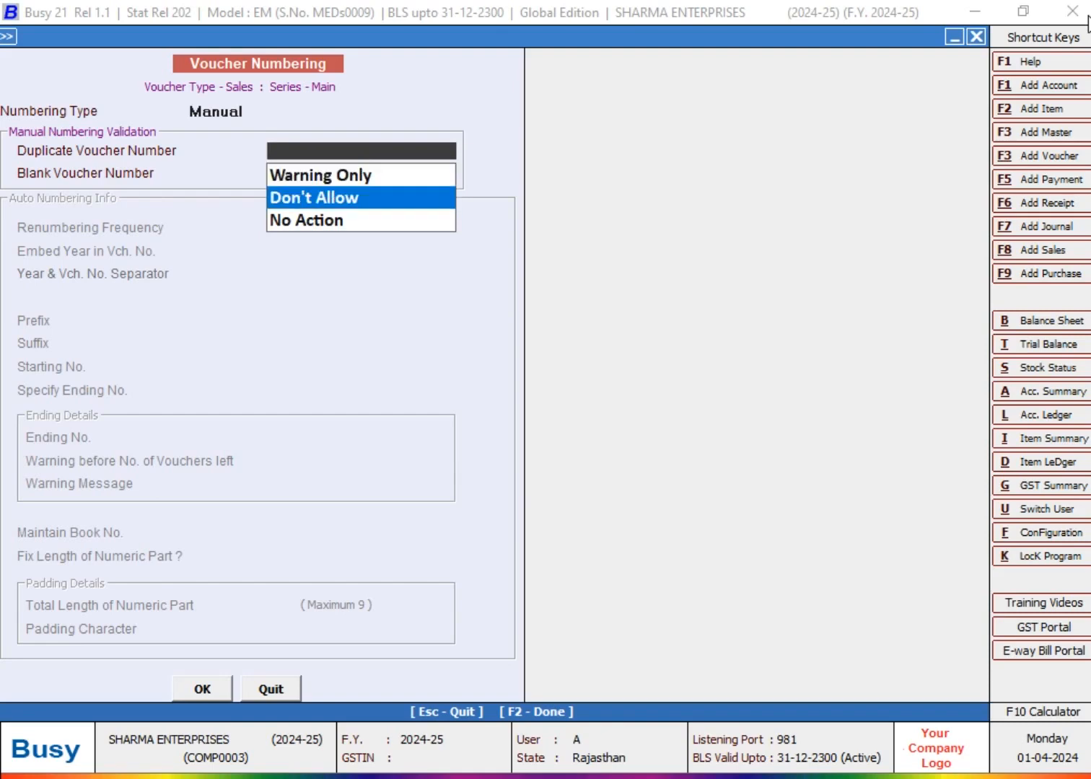
key("Return")
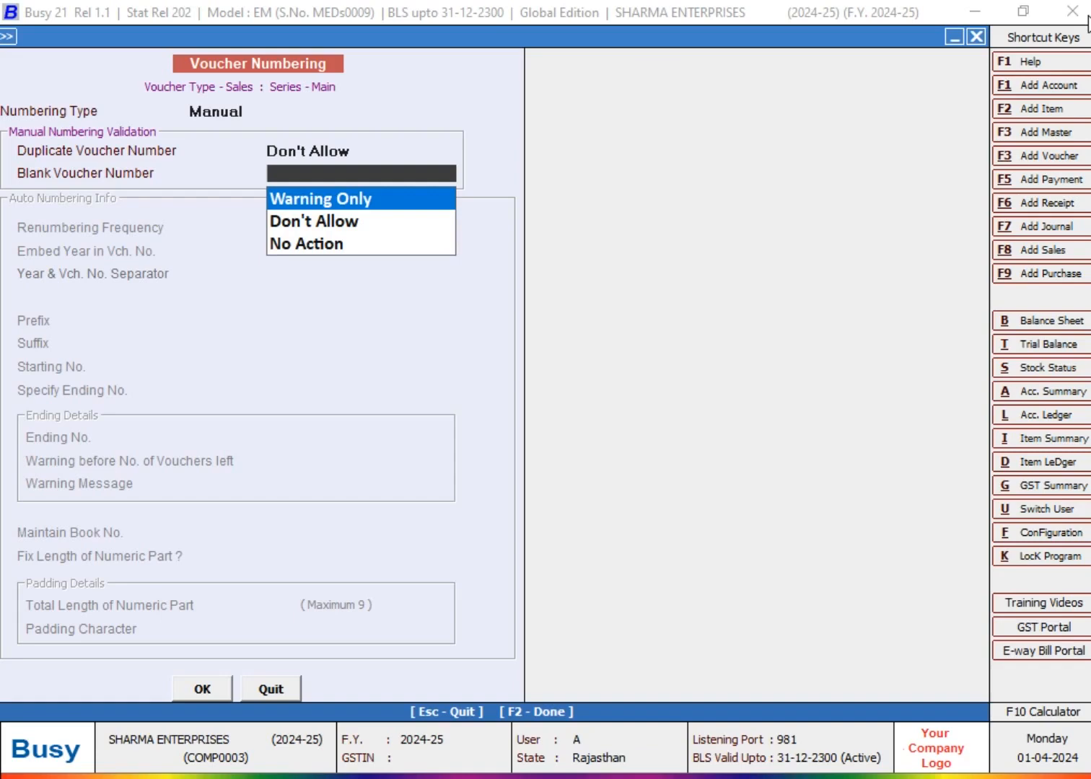
Go back to the Duplicate Voucher Number validation and set it to Warning Only
key("shift+Tab")
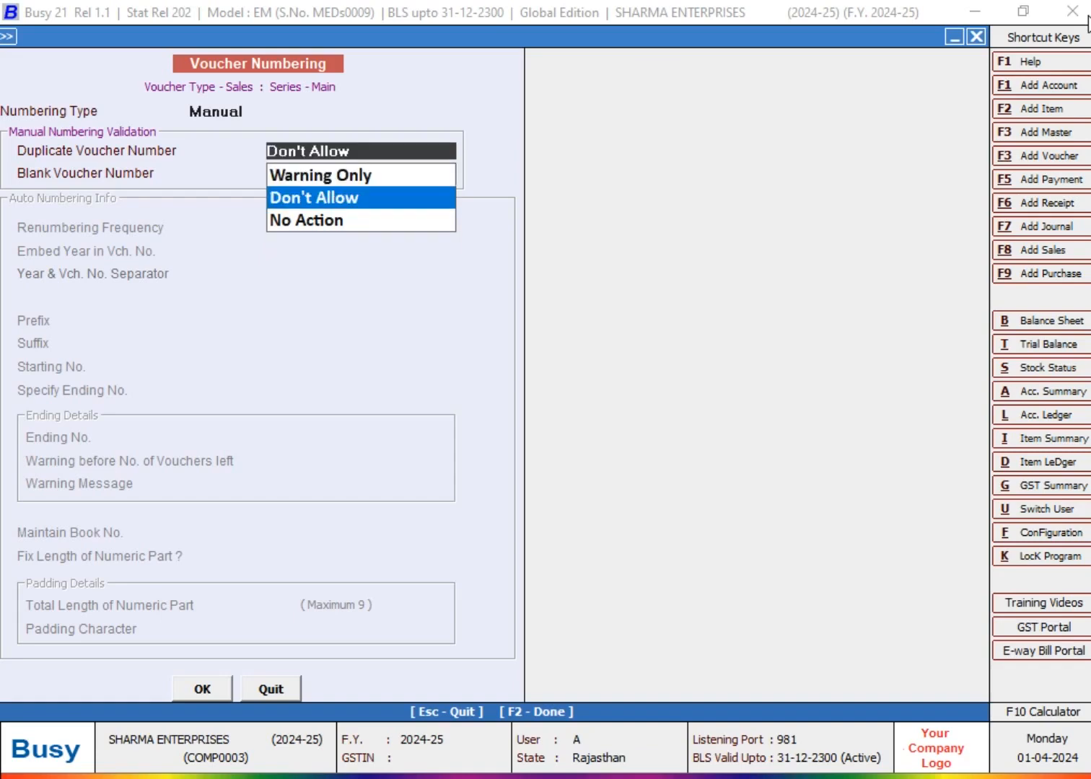
key("Down")
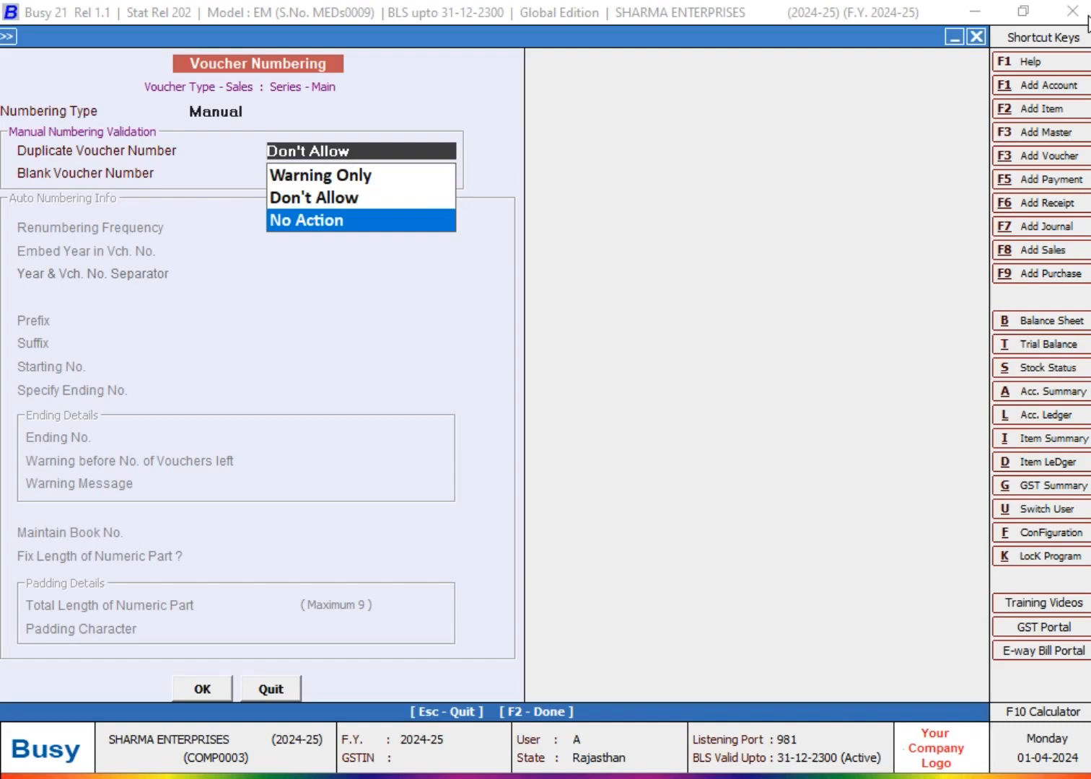
key("Up")
key("Up")
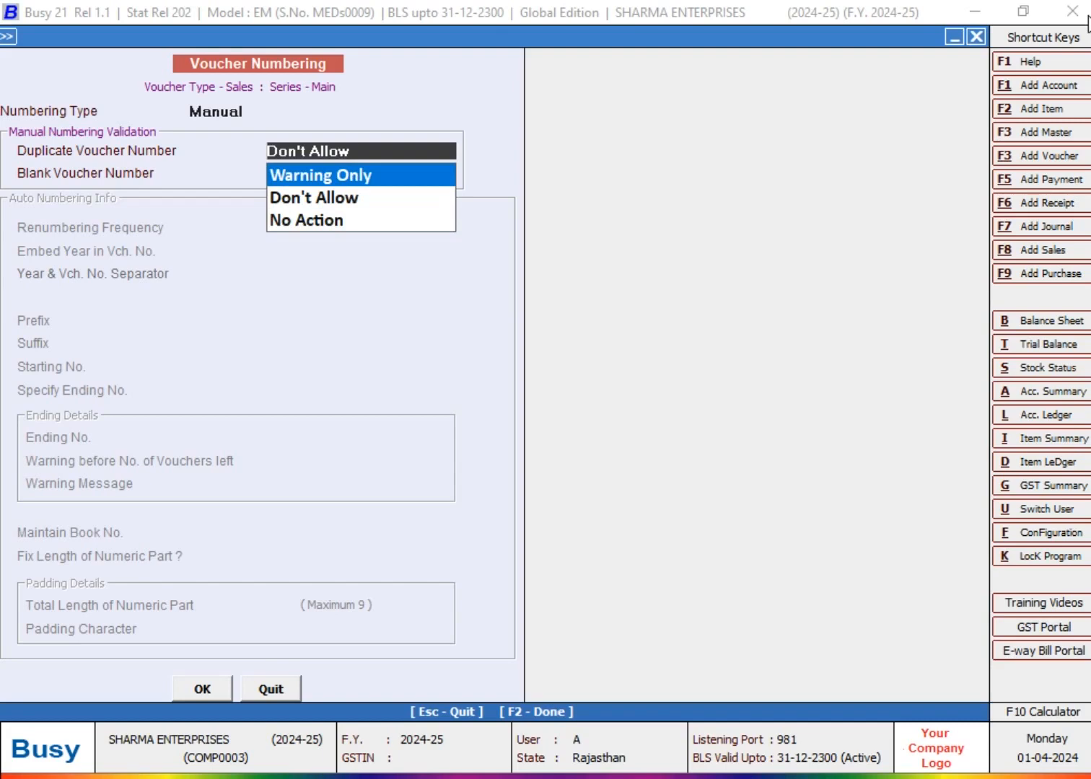
key("Return")
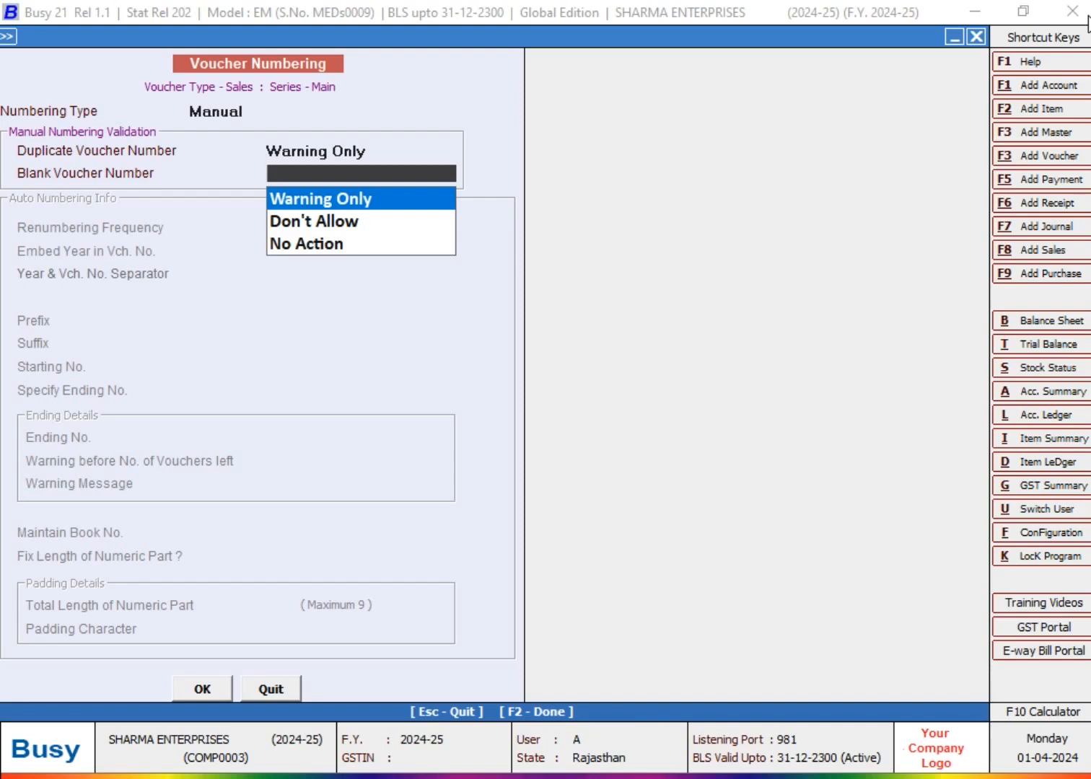
Set Blank Voucher Number to Warning Only, save the numbering settings and leave the voucher series configuration
key("Down")
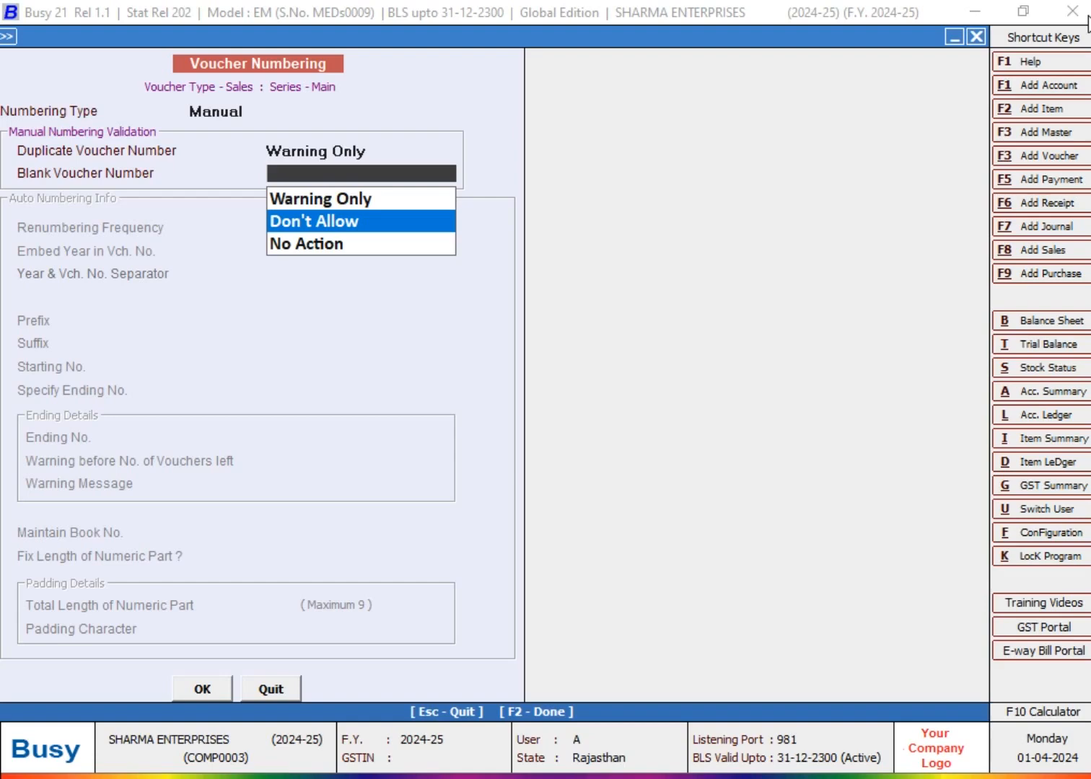
key("Down")
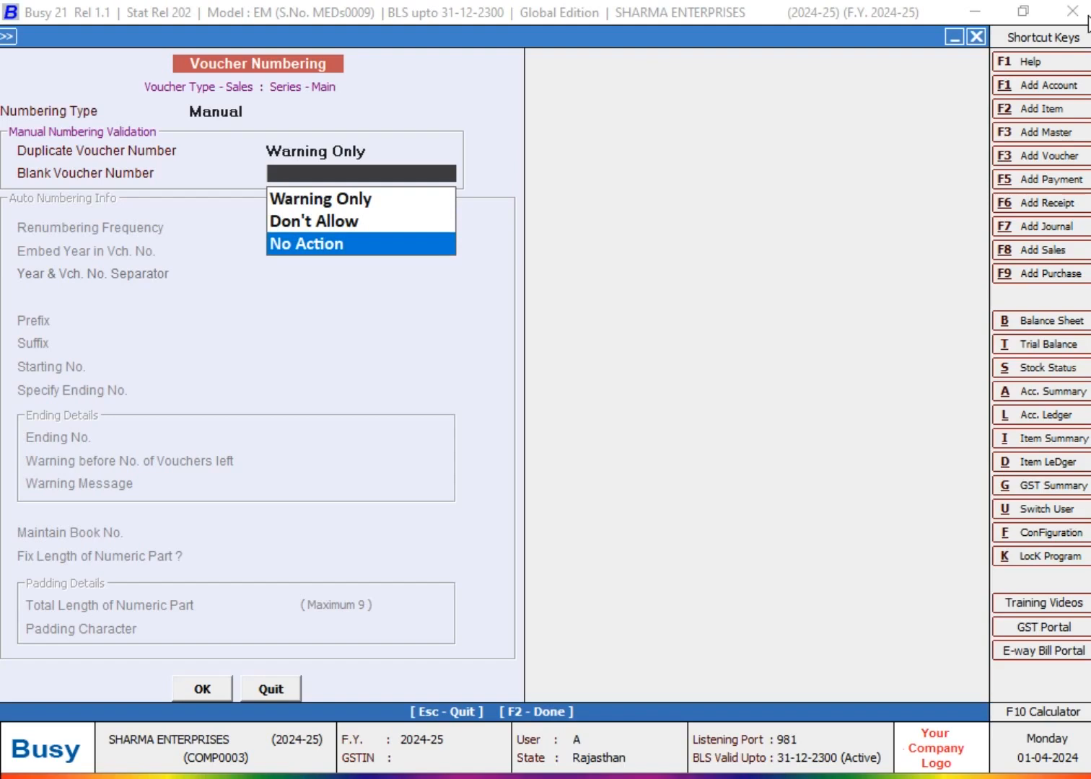
key("Down")
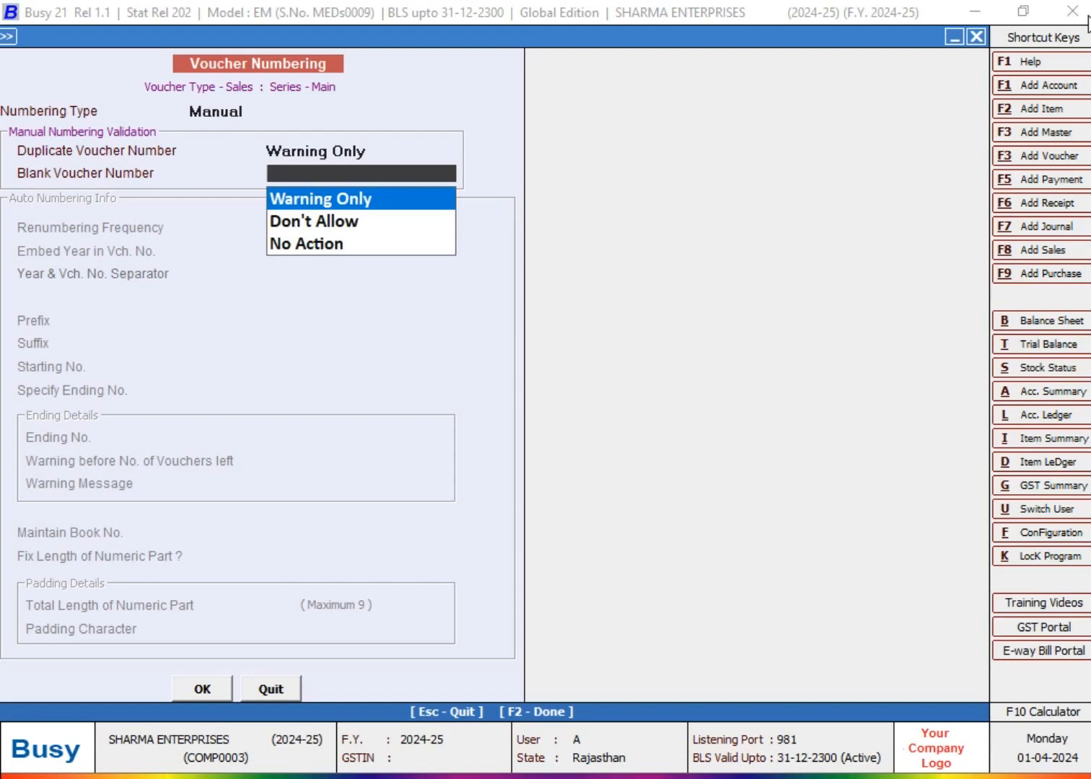
key("Return")
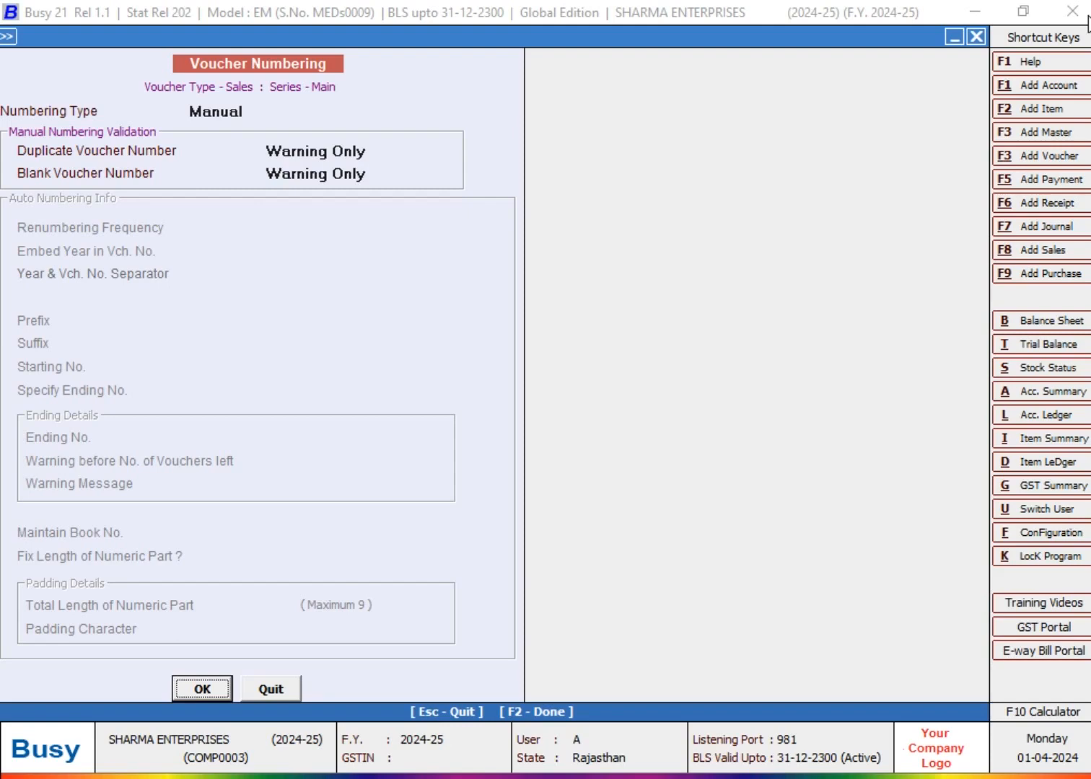
left_click(215, 687)
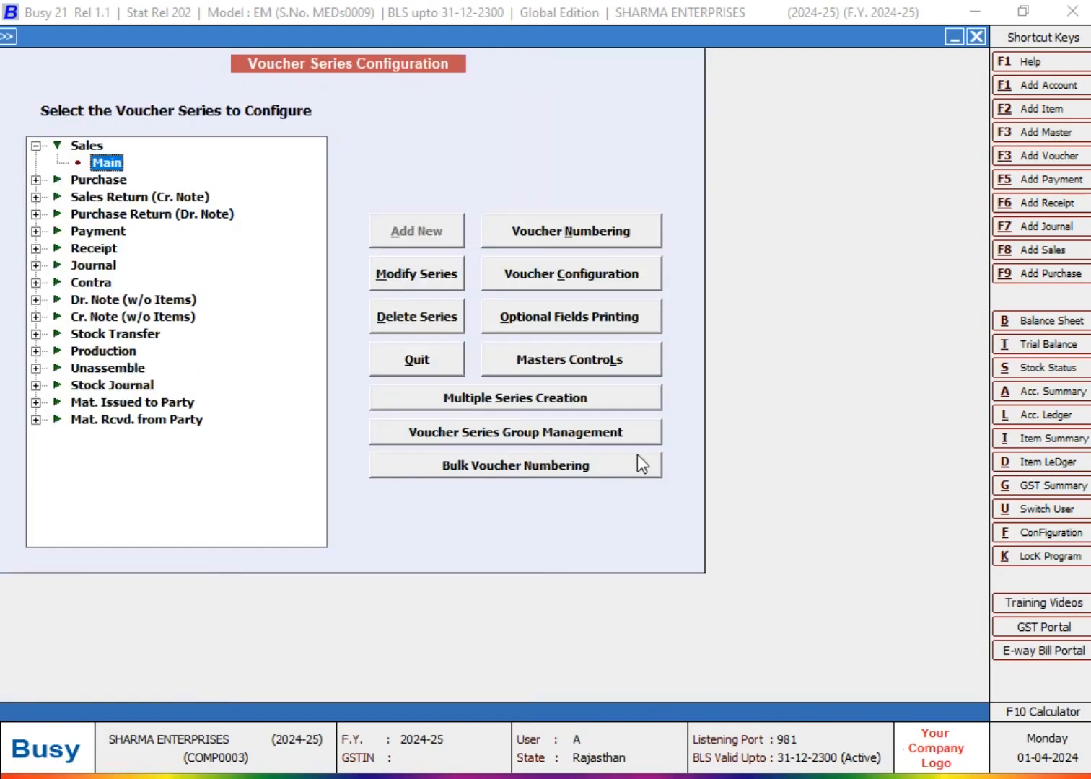
key("Escape")
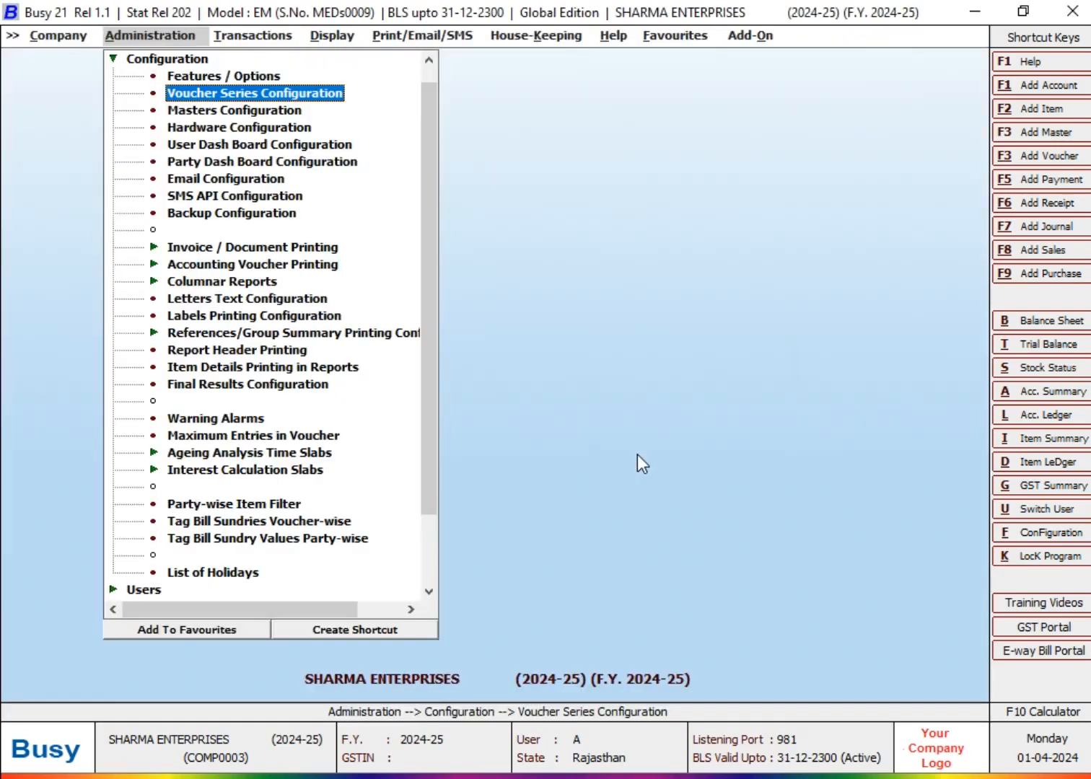
Start a new sales voucher in the Main series dated 01-04-2024 with voucher number 5
key("Right")
key("Return")
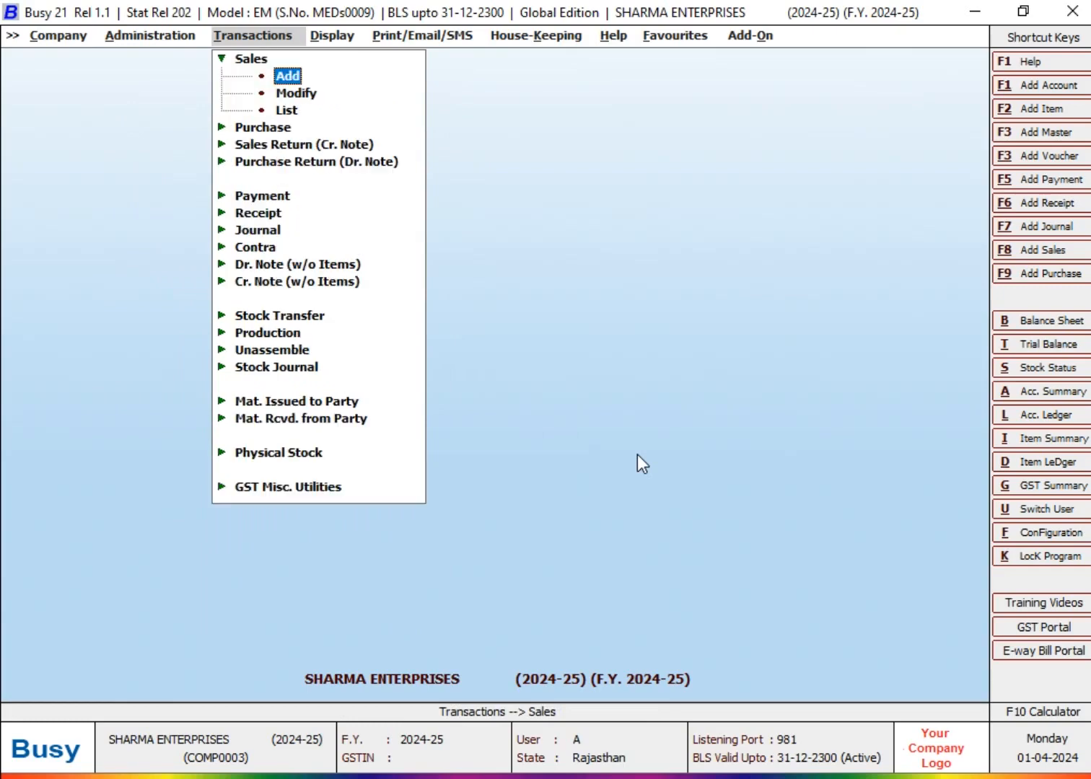
key("Return")
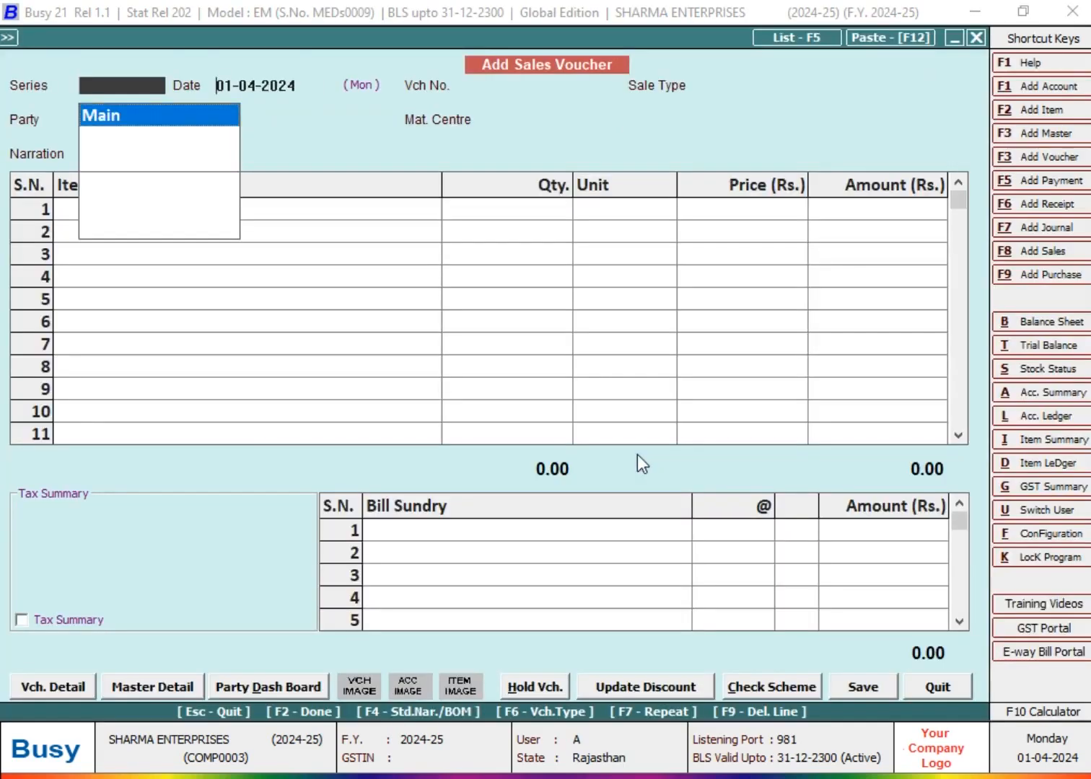
key("Return")
key("Return")
type("5")
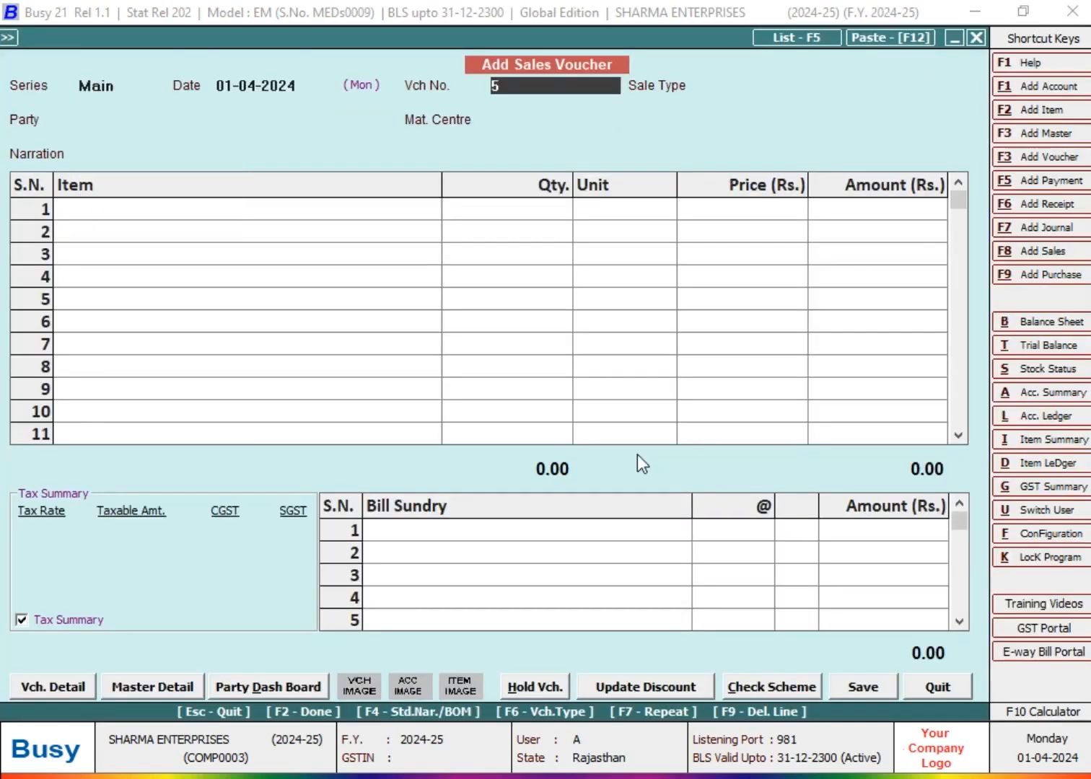
Set the voucher's sale type to L/GST-TaxIncl. and its party to Cash, with Main Store as material centre
key("Return")
type("L")
key("Down")
key("Down")
key("Down")
key("Down")
key("Down")
key("Down")
key("Down")
key("Down")
key("Down")
key("Down")
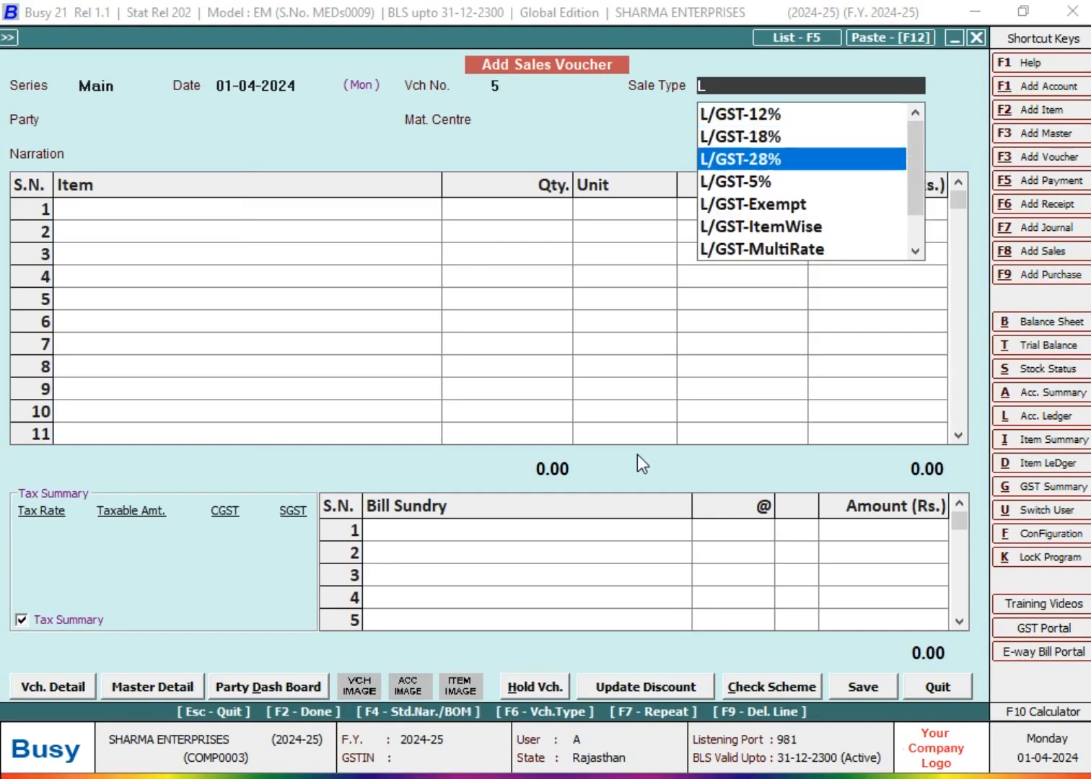
key("Up")
key("Up")
key("Down")
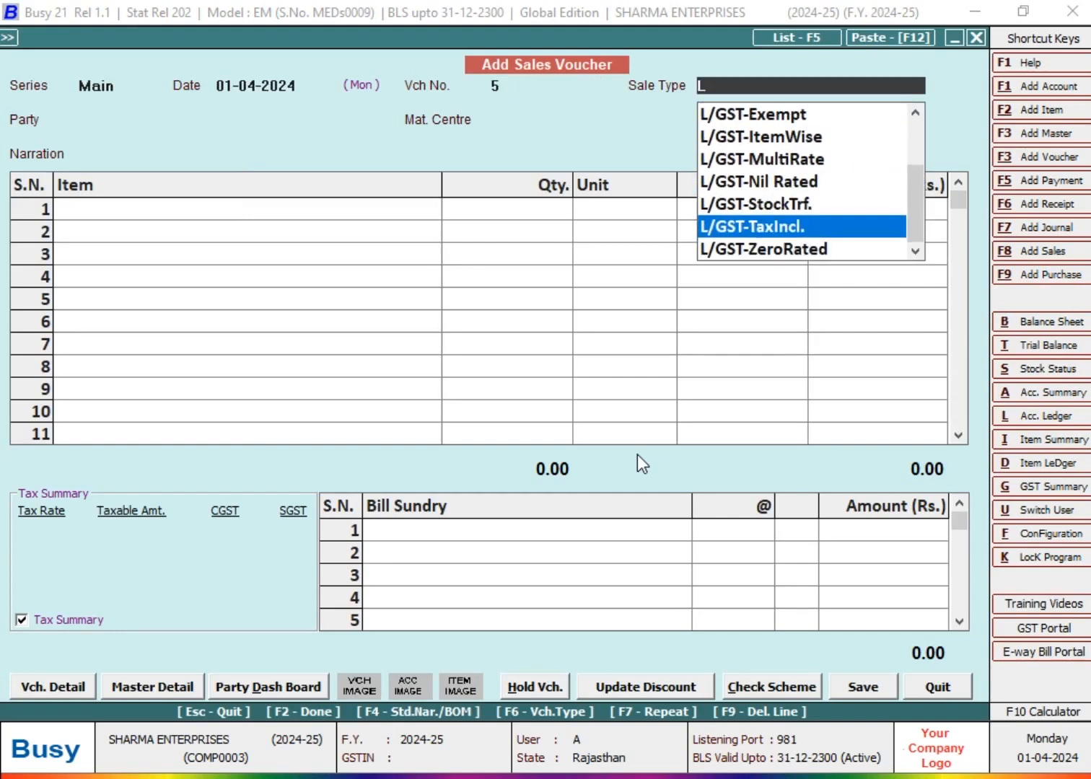
key("Return")
type("CAS")
key("Return")
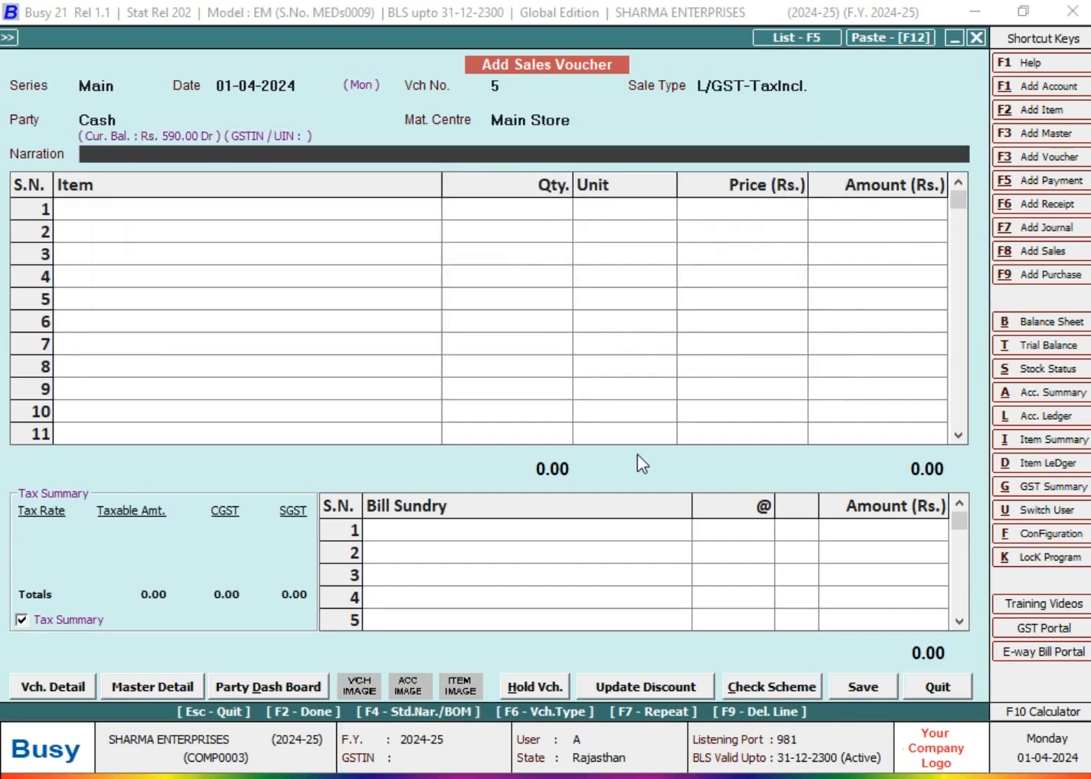
Leave the narration blank, enter 4 Pcs. of ITEM @ 18% at a price of 200 and save the voucher
key("Return")
key("Return")
type("4")
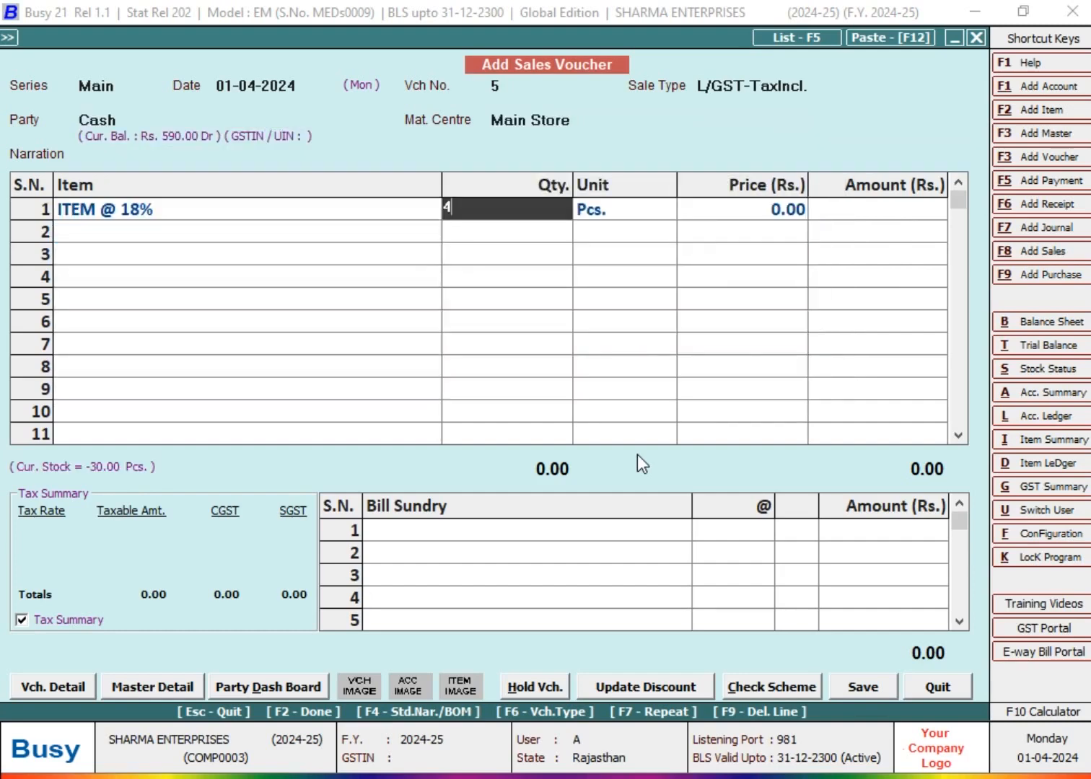
key("Return")
key("Return")
key("Return")
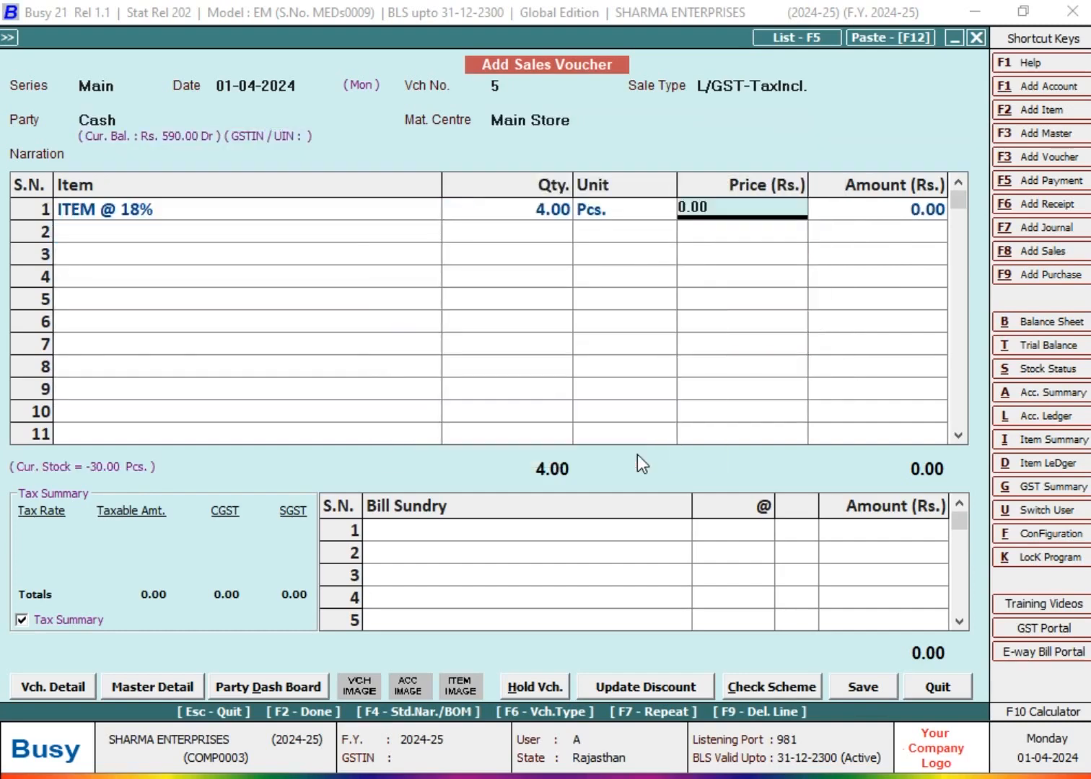
type("200")
key("Return")
key("Return")
key("Return")
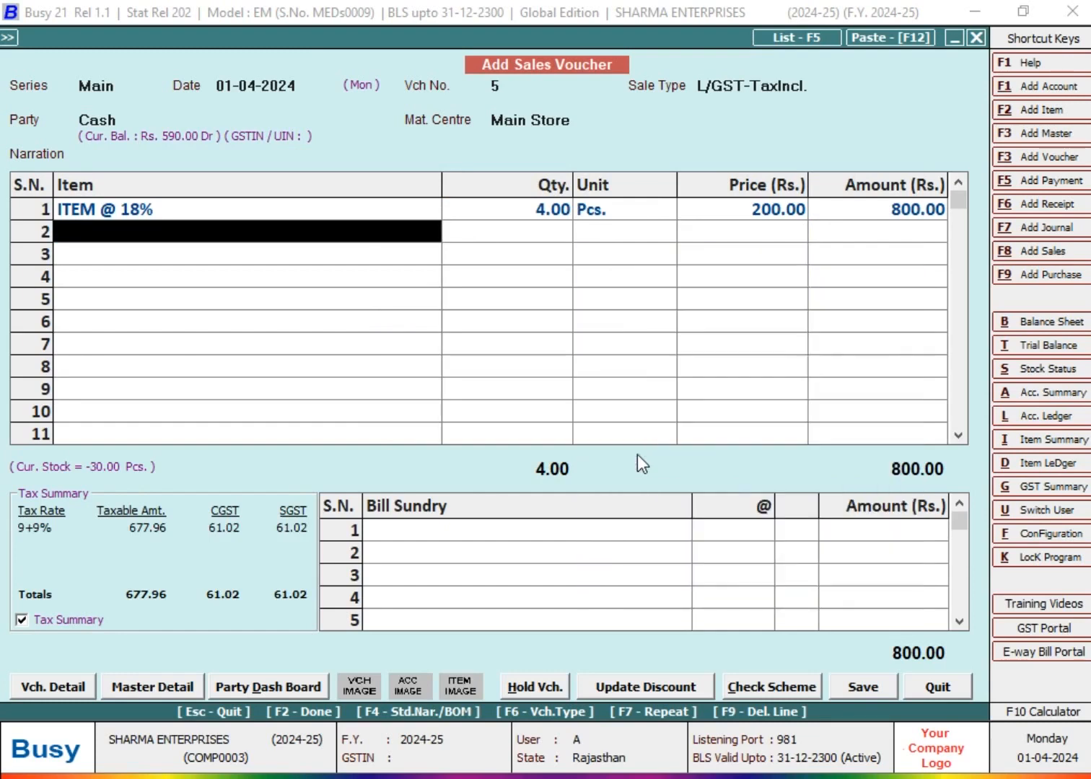
key("Return")
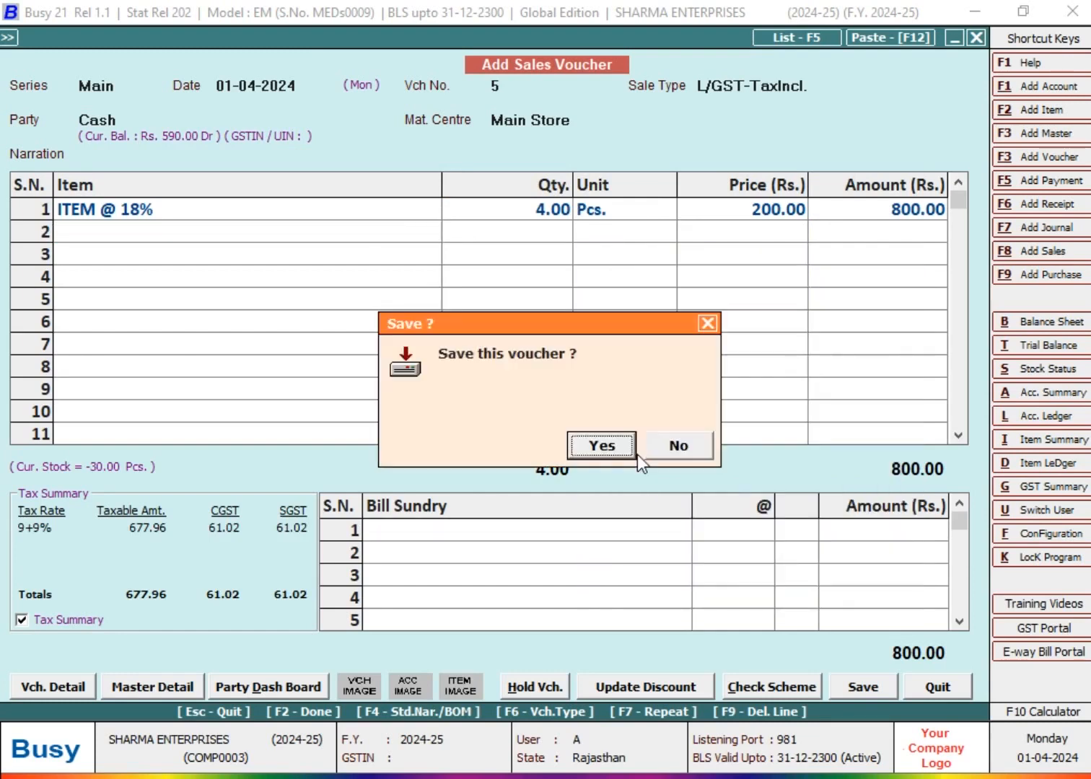
left_click(636, 451)
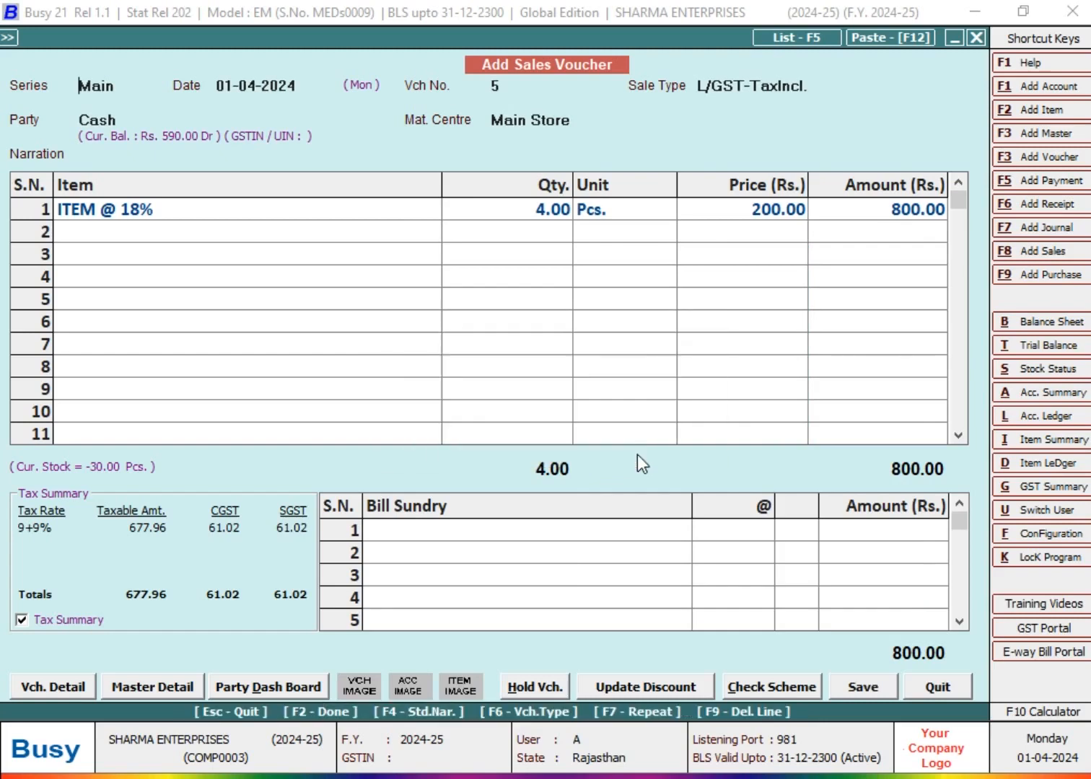
Try a Main series sales voucher dated 05-04-2024 with the duplicate voucher number 5, continue to its sale type and abandon the voucher
key("Return")
type("5-4")
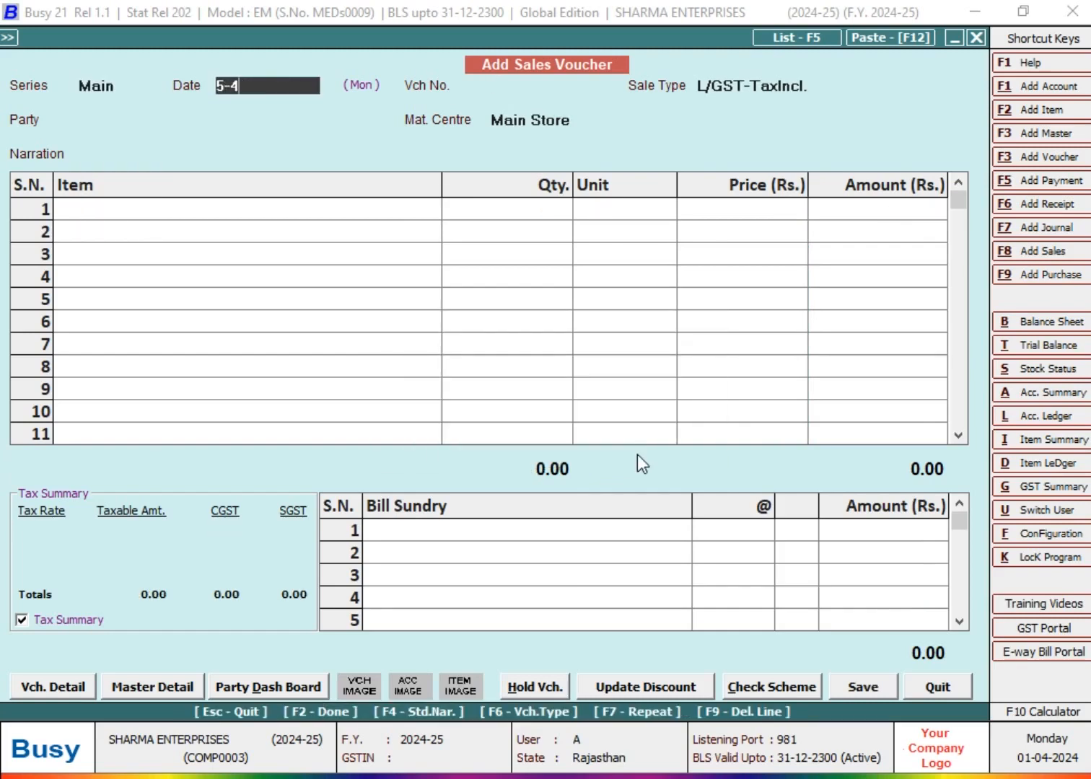
key("Return")
key("Return")
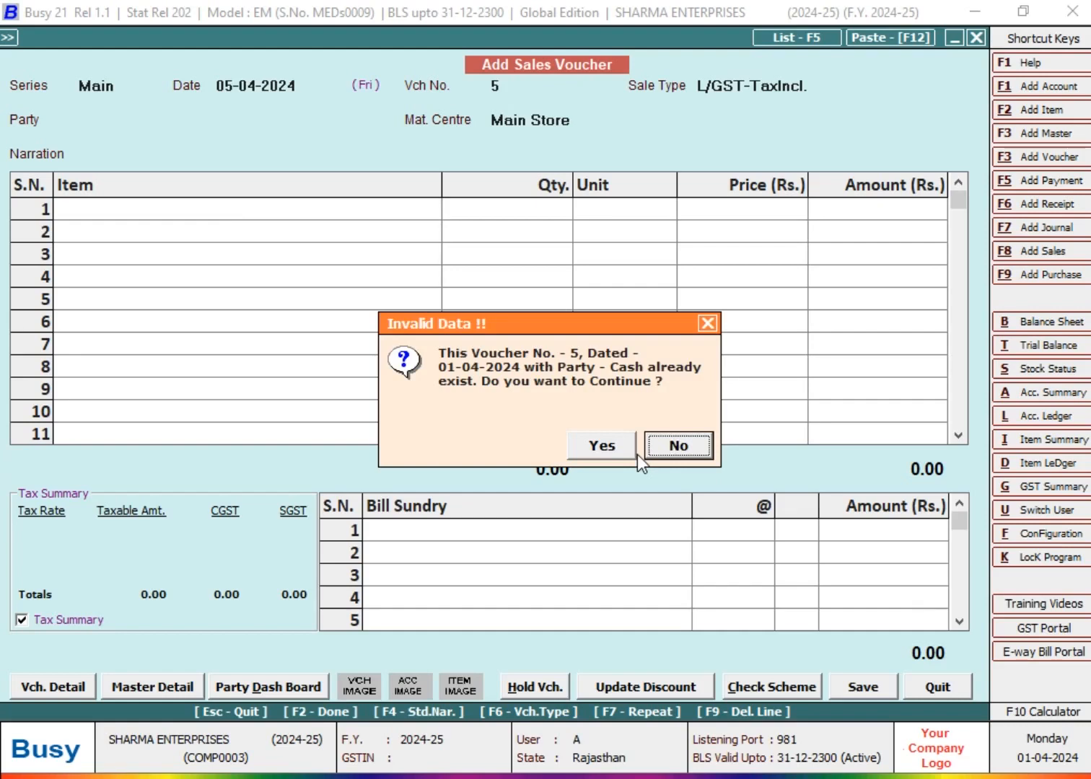
key("Left")
key("Right")
key("Escape")
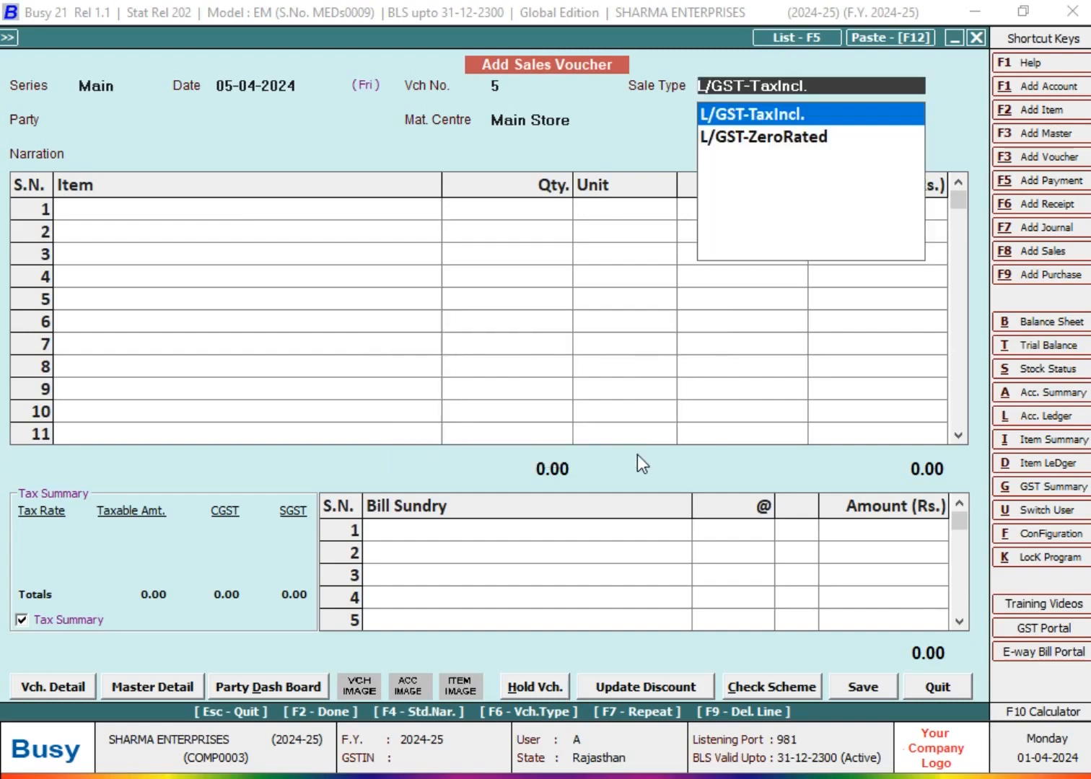
key("Escape")
key("Escape")
key("Return")
Set Duplicate Voucher Number to Don't Allow in the Main sales series numbering, save it and leave the voucher series configuration
key("Left")
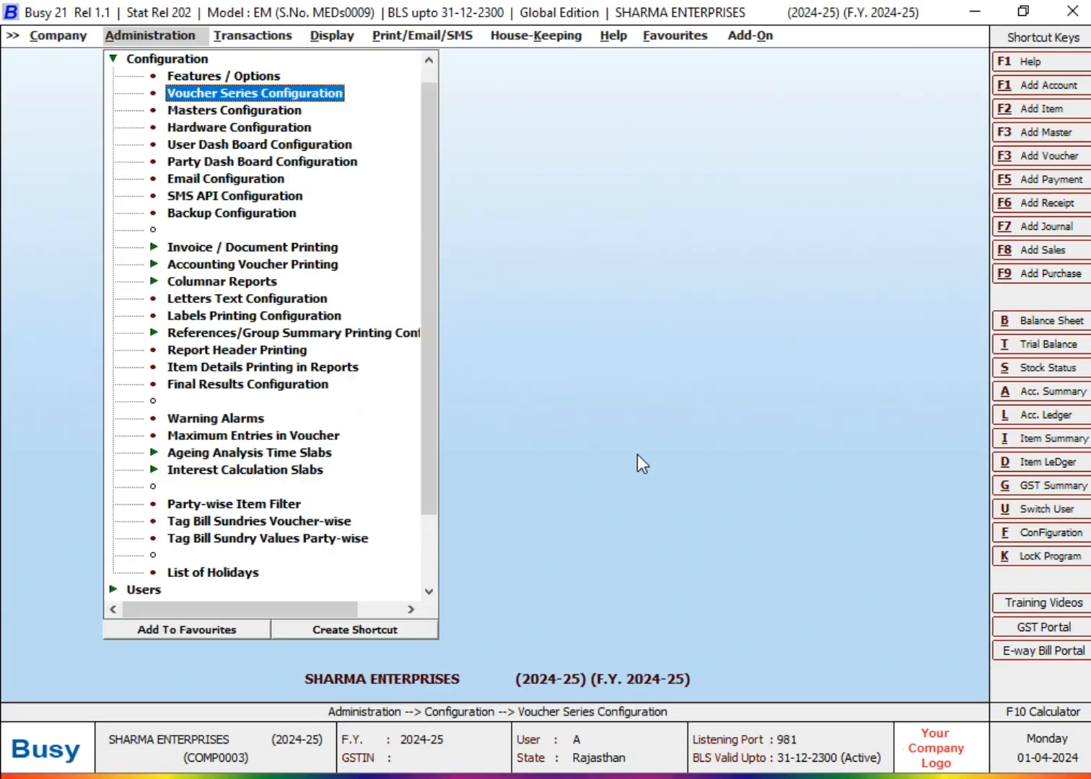
key("Return")
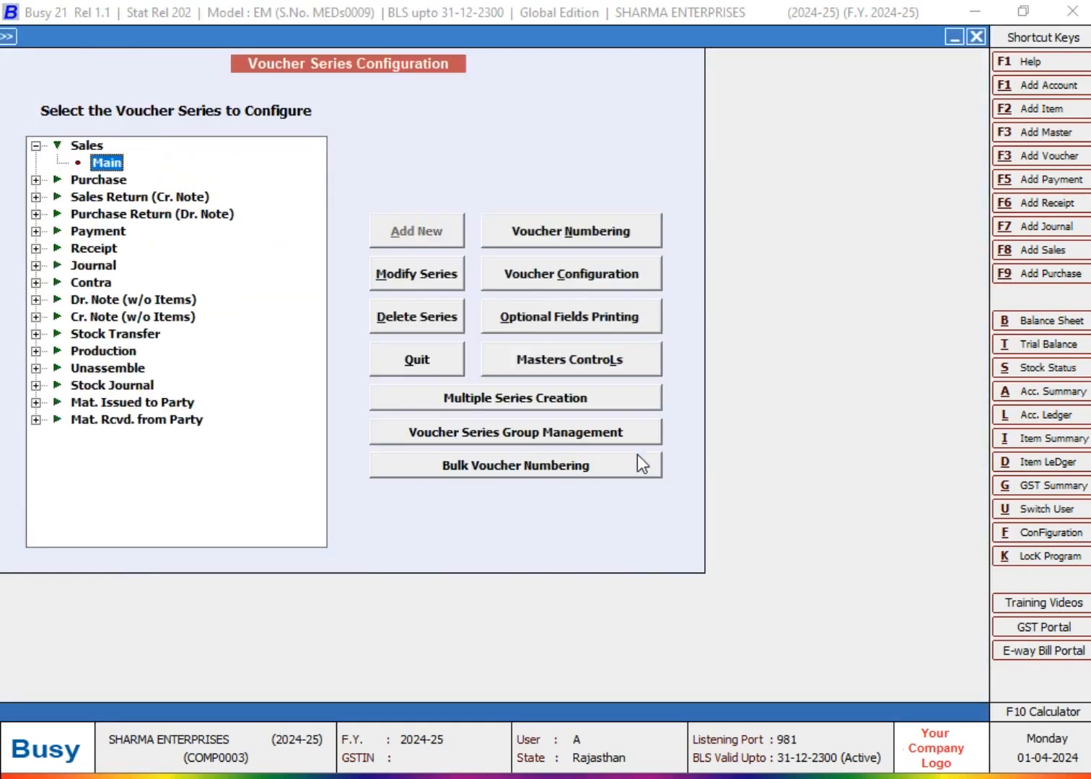
key("Return")
key("Return")
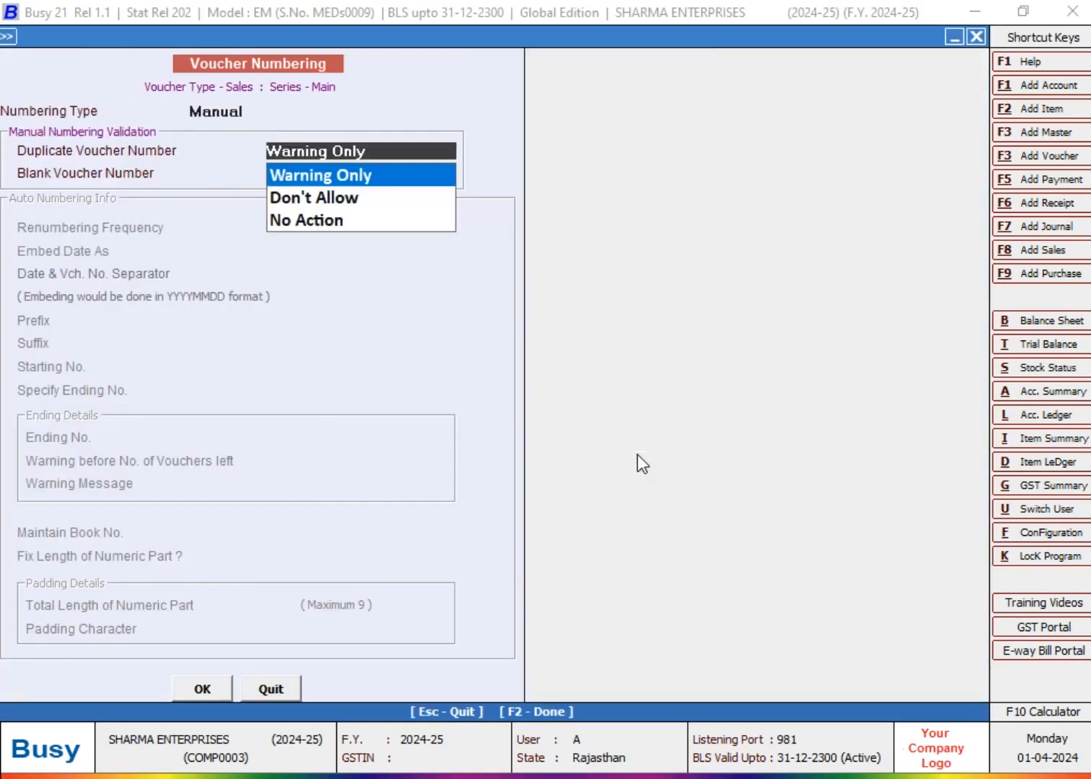
key("Down")
key("Return")
key("Return")
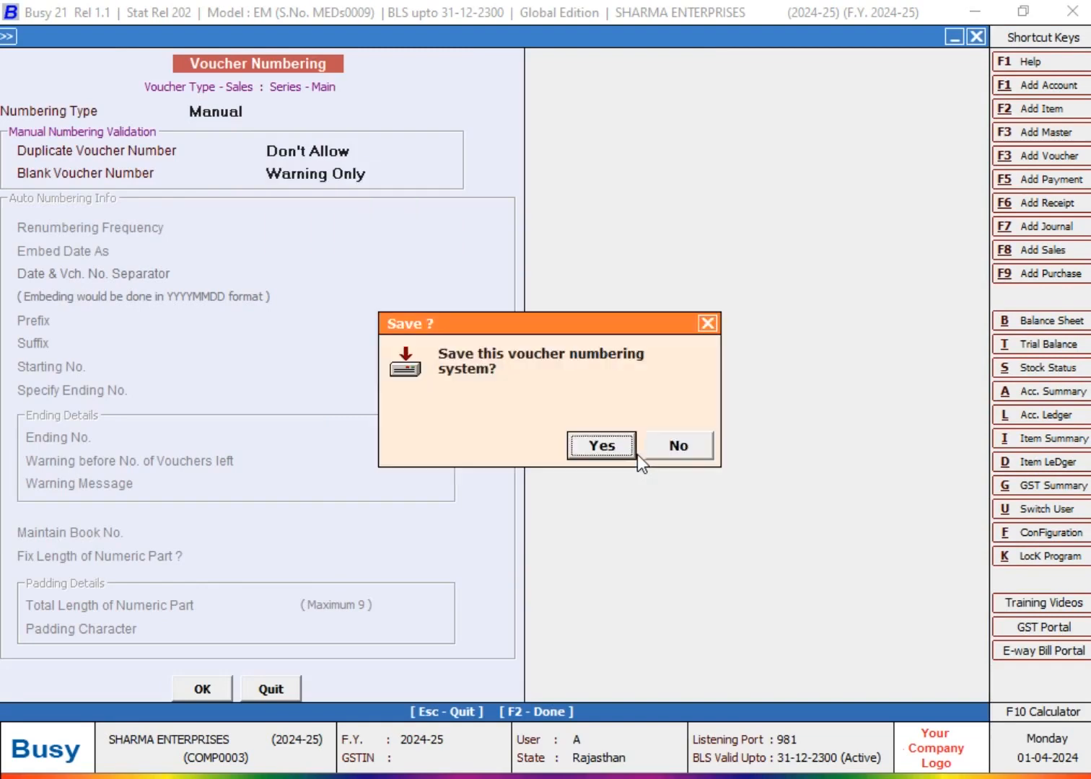
key("Return")
key("Escape")
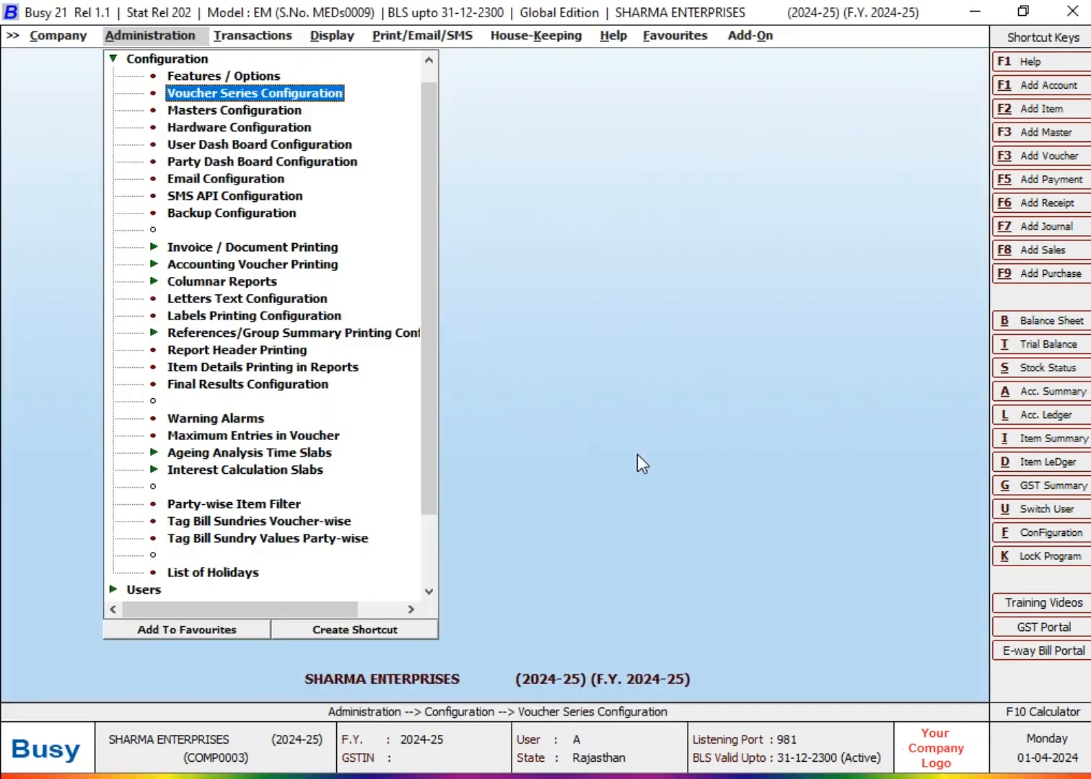
View the standard Sales Register for all sale types and all voucher series, and close the report
key("Right")
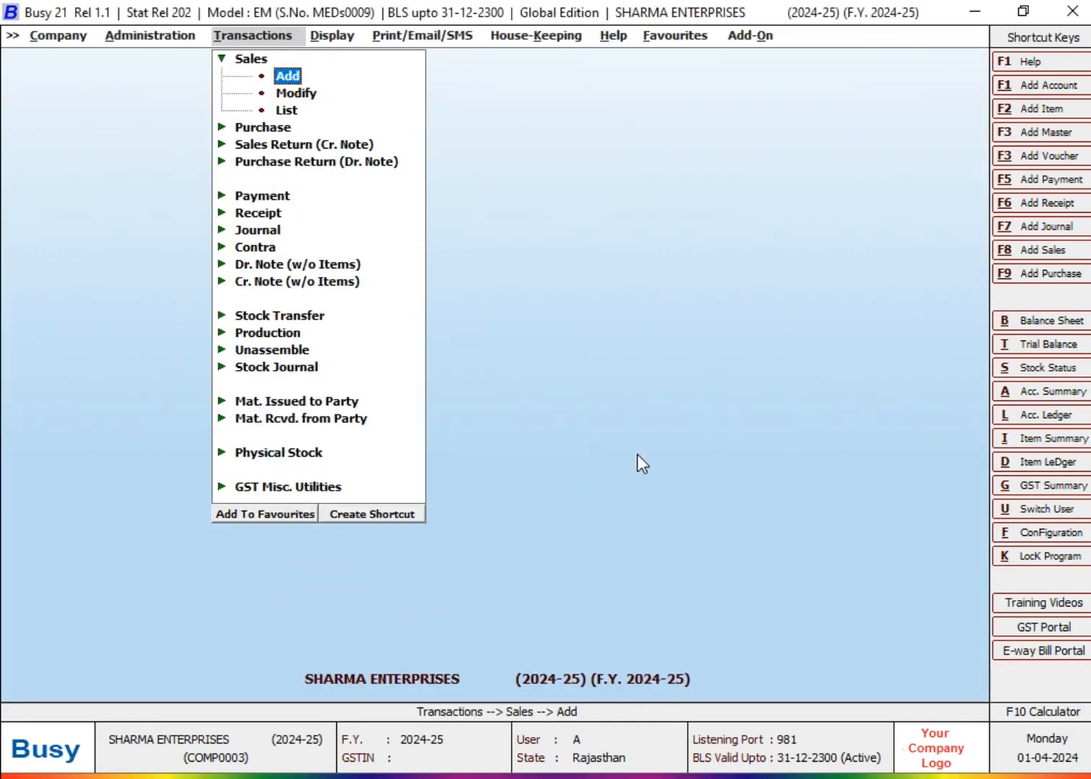
key("Right")
key("Down")
key("Down")
key("Return")
key("Down")
key("Down")
key("Down")
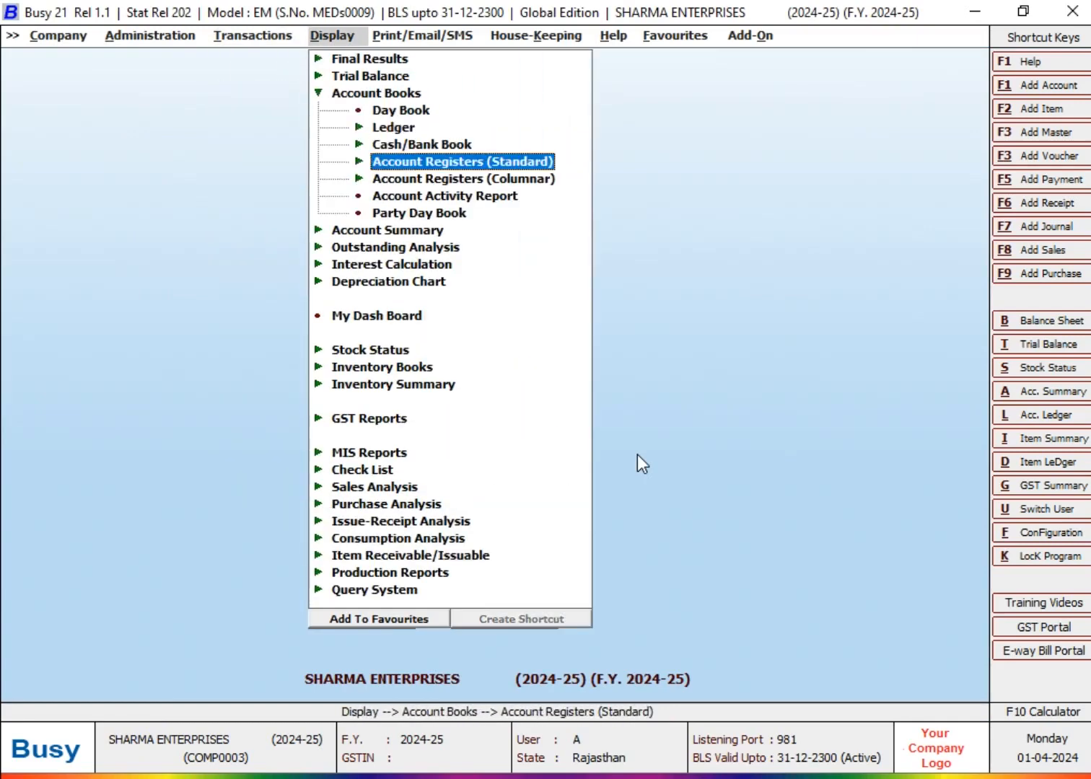
key("Return")
key("Return")
key("Return")
key("F2")
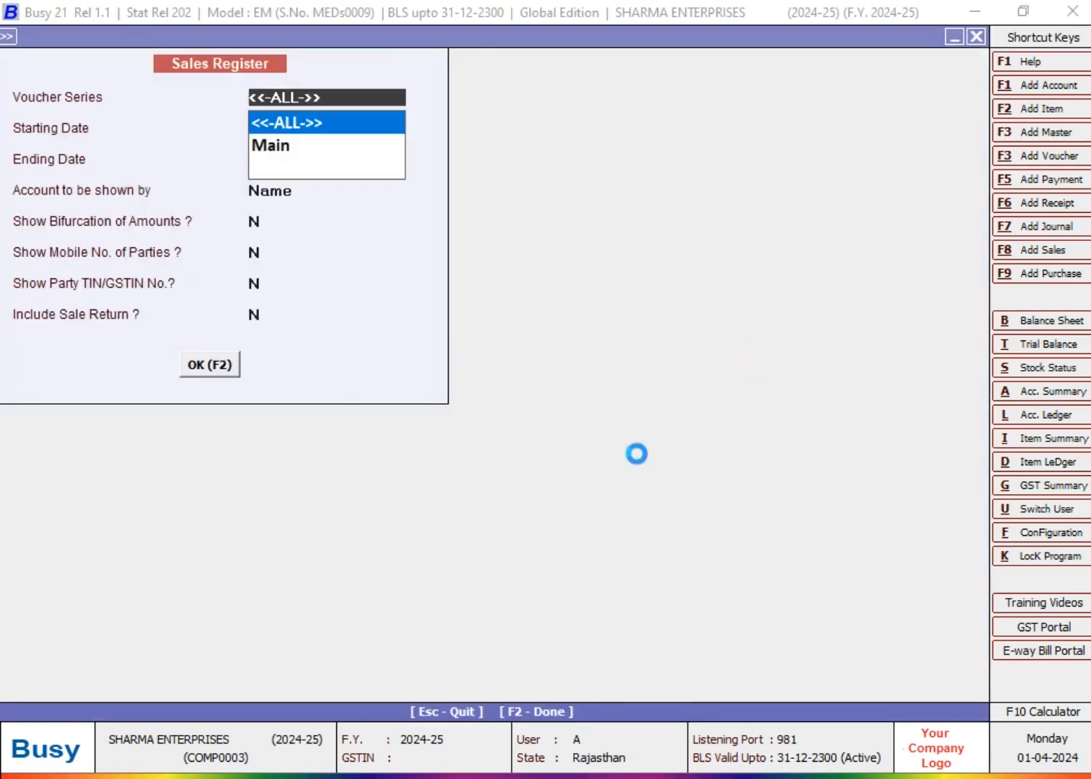
key("Escape")
key("Escape")
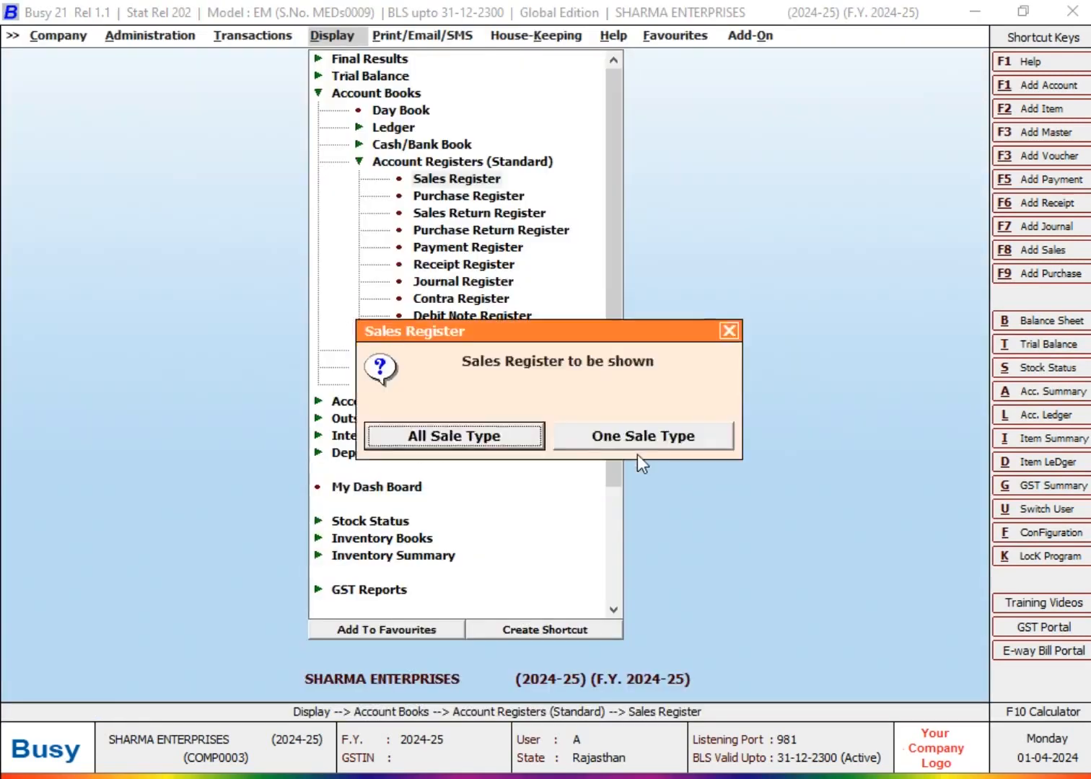
key("Escape")
Try a Main series sales voucher dated 04-04-2024 with the already used voucher number 5, and abandon it
key("Left")
key("Return")
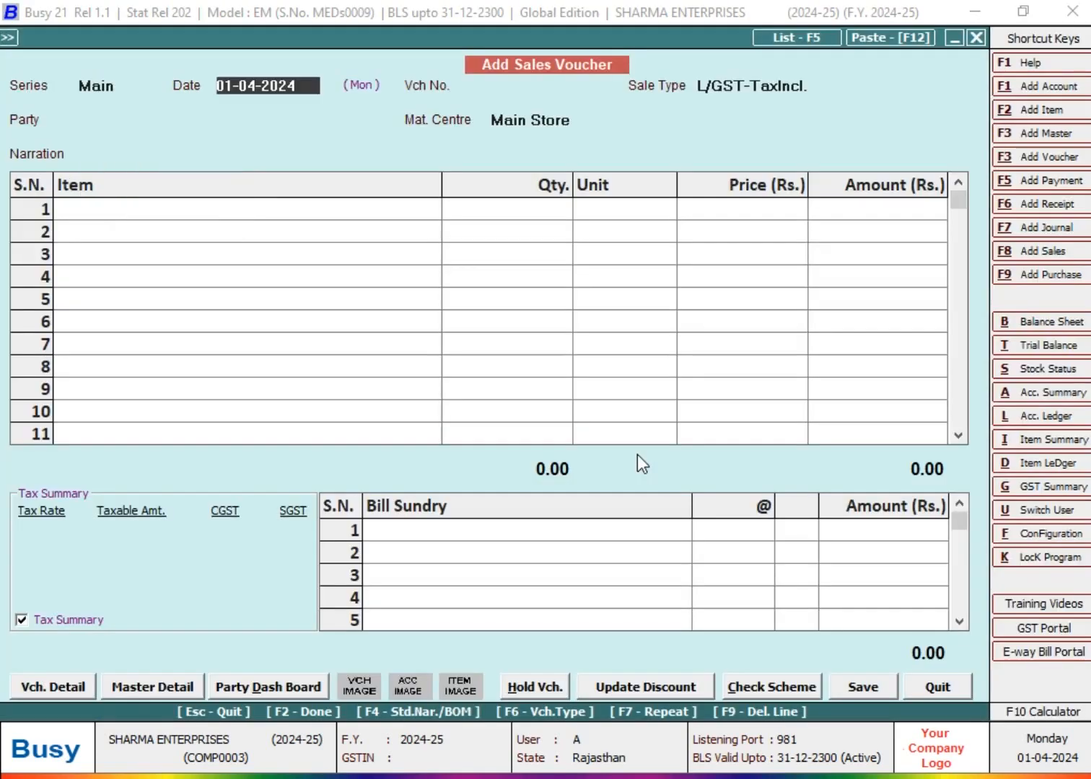
type("4-4")
key("Return")
key("Return")
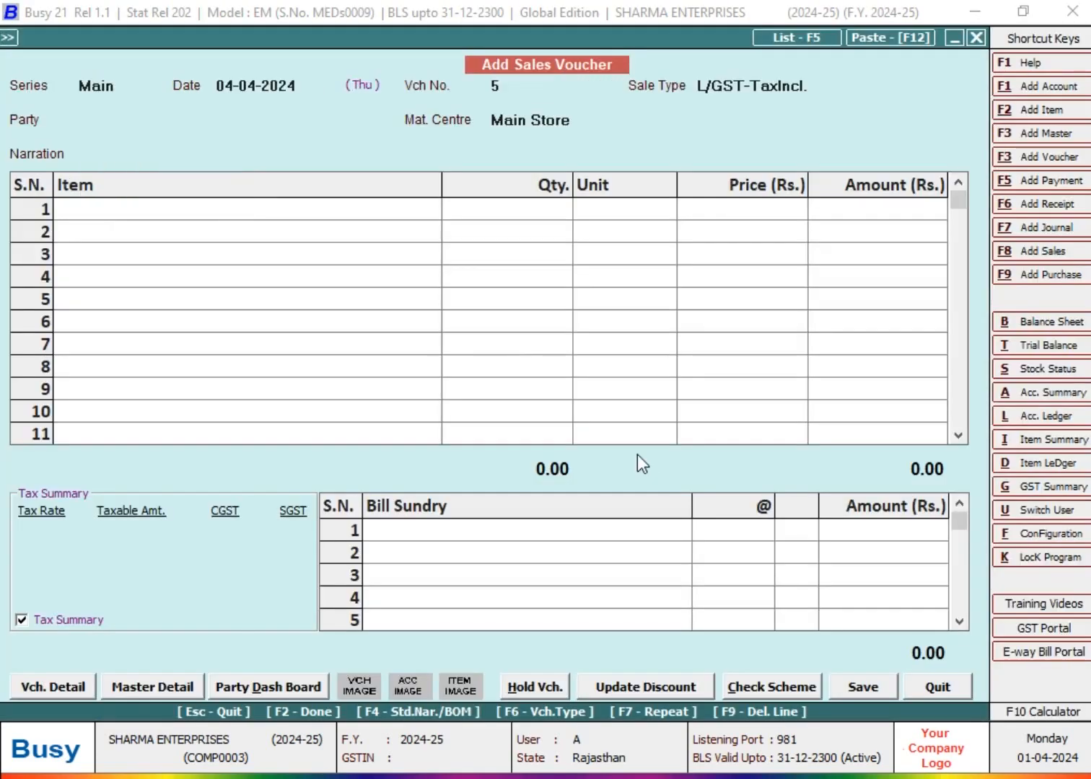
key("Return")
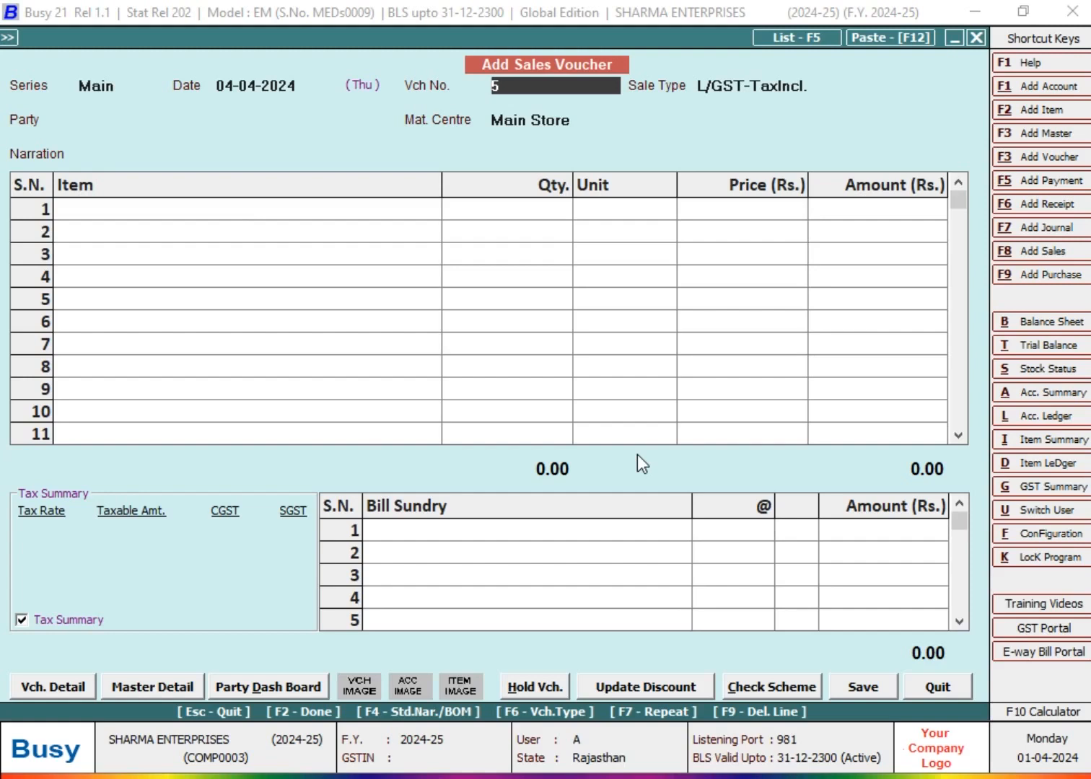
key("Escape")
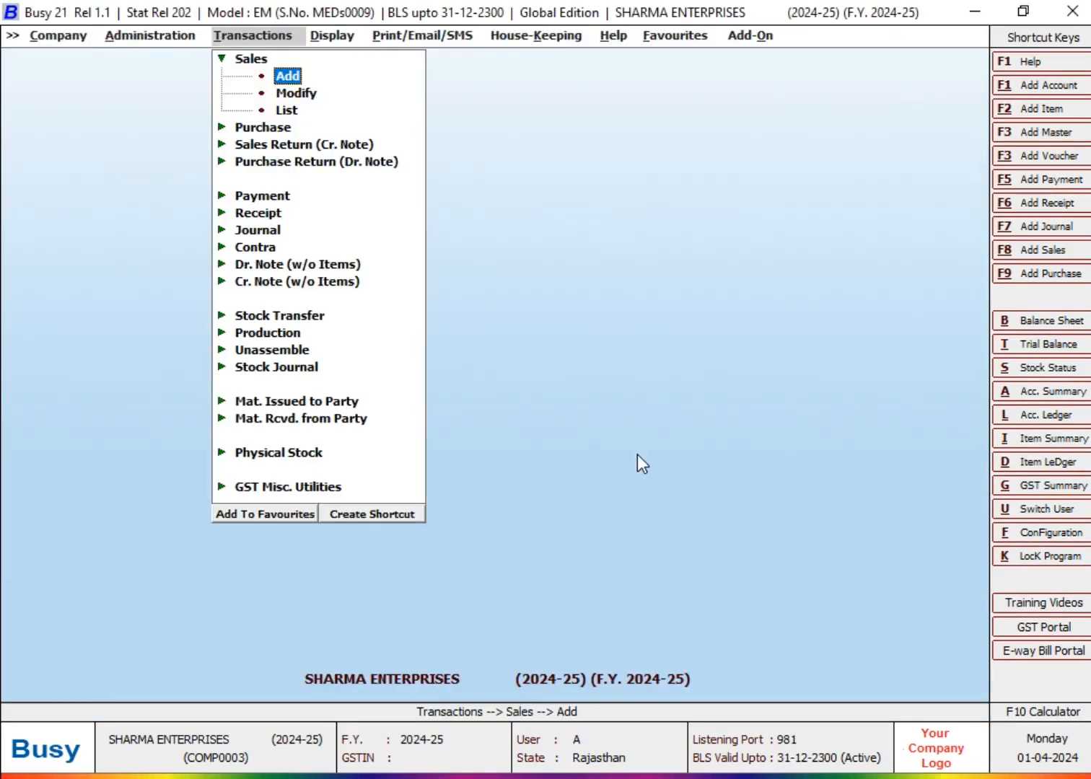
Set Duplicate Voucher Number to Warning Only for the Main sales series, keep Blank Voucher Number at Warning Only and save the numbering
key("Left")
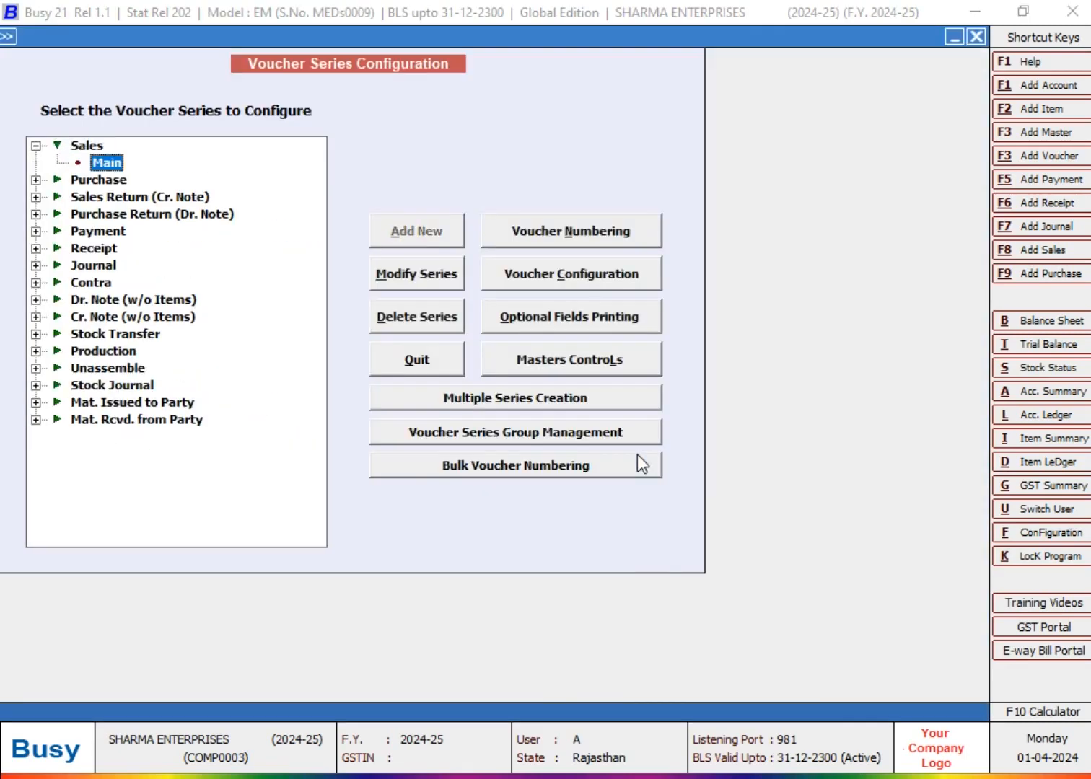
key("alt+n")
key("Return")
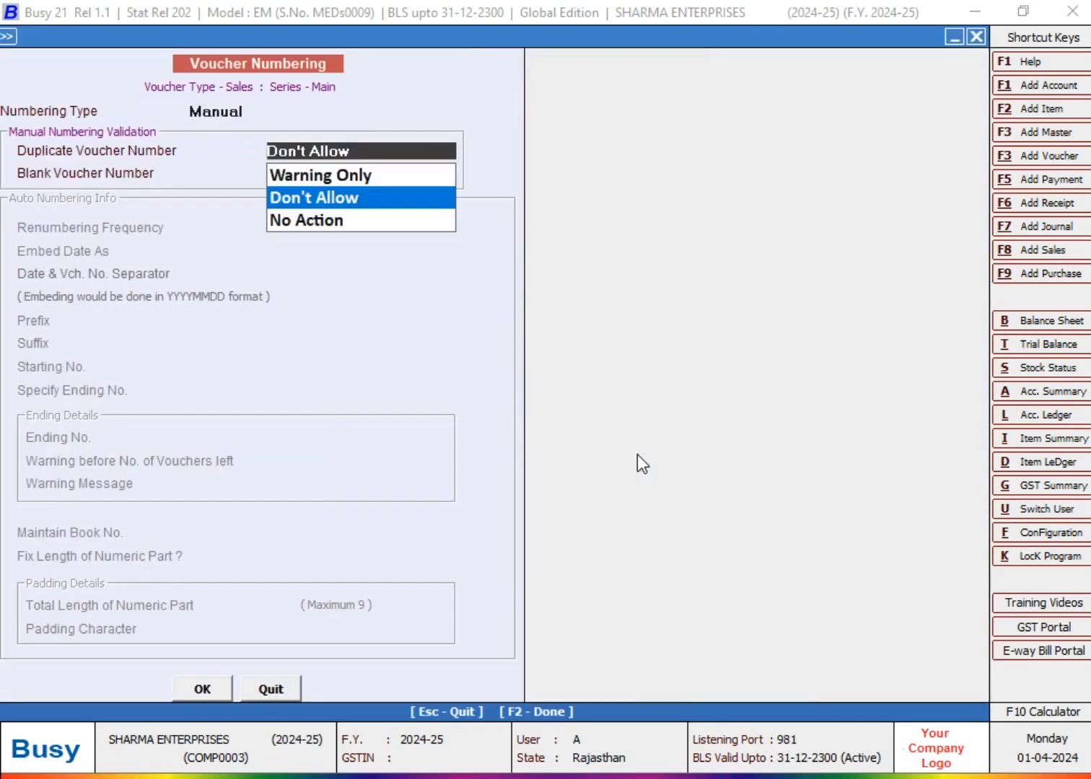
key("Down")
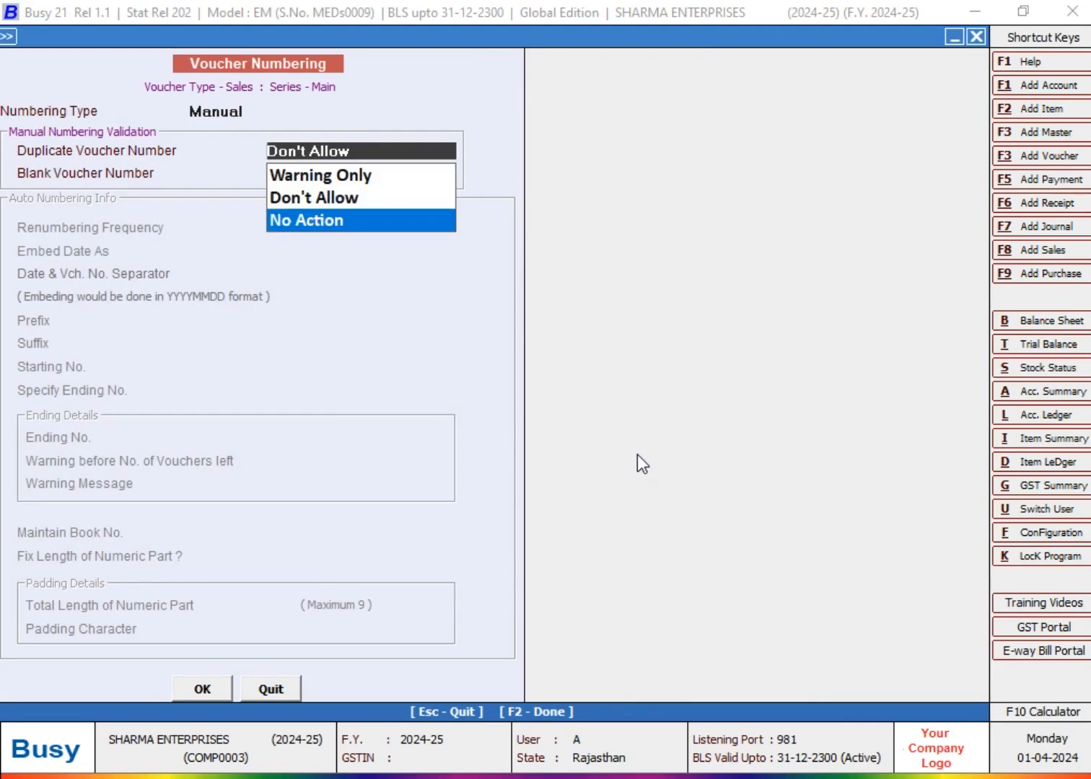
key("Up")
key("Up")
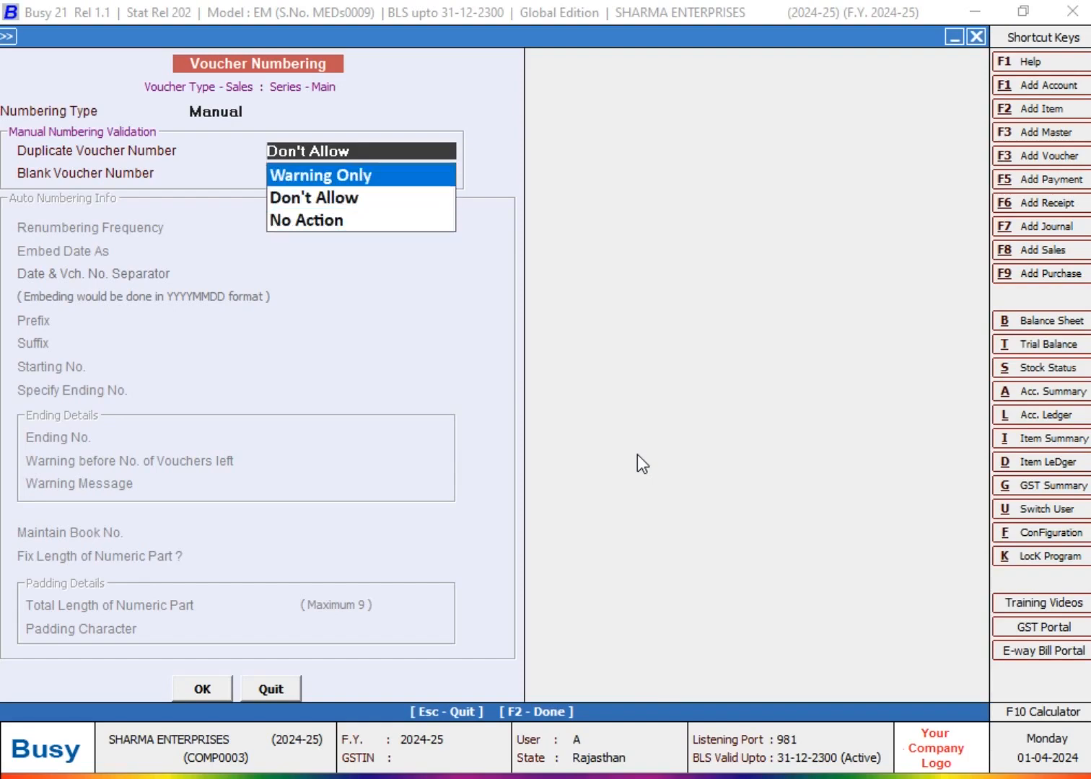
key("Return")
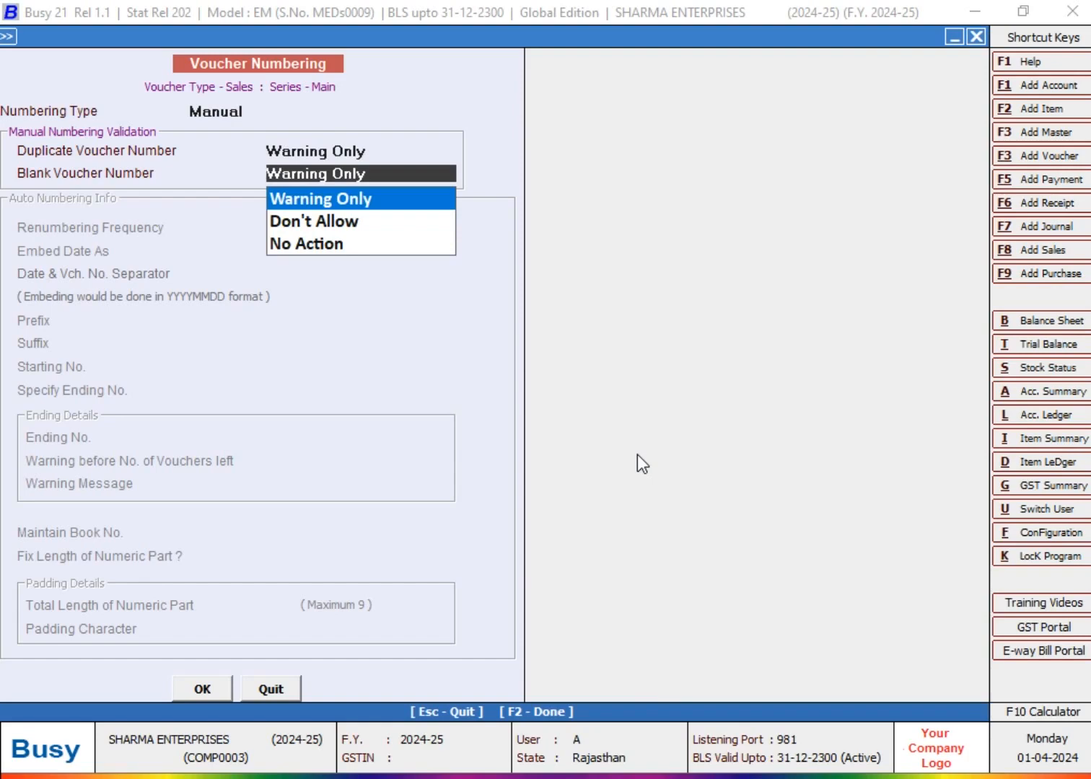
key("Return")
key("Return")
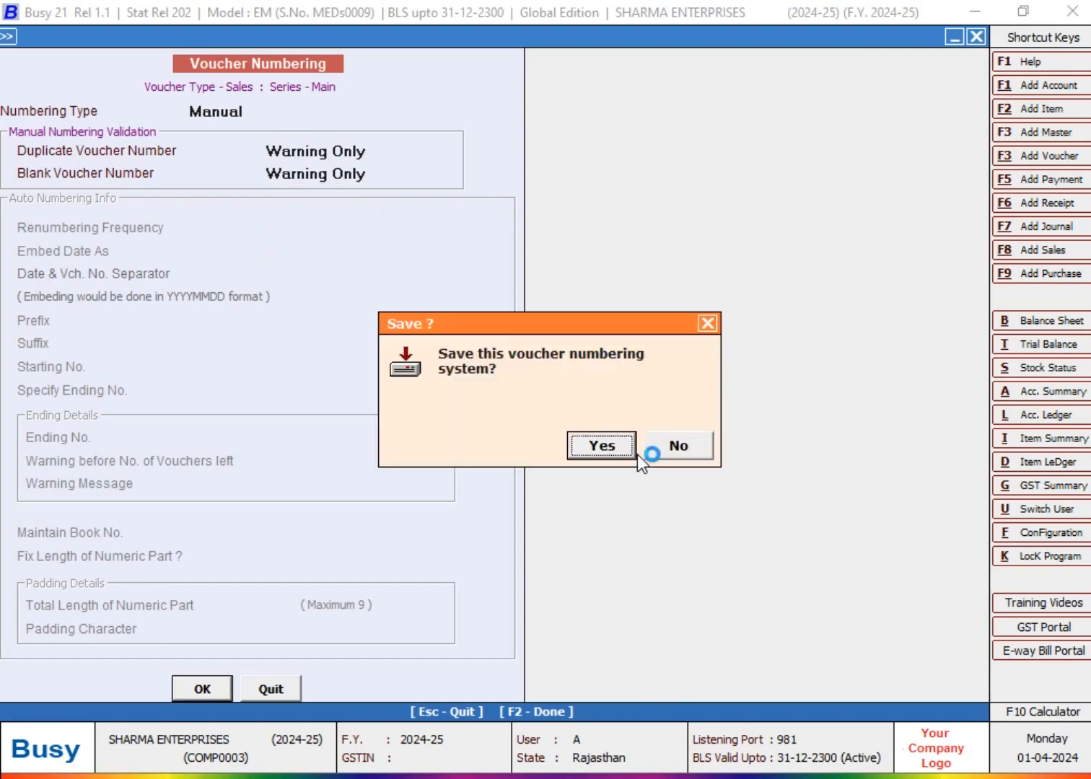
key("Return")
Try a Main series sales voucher dated 06-04-2024 with a blank voucher number, agree to continue, and abandon the voucher
key("Right")
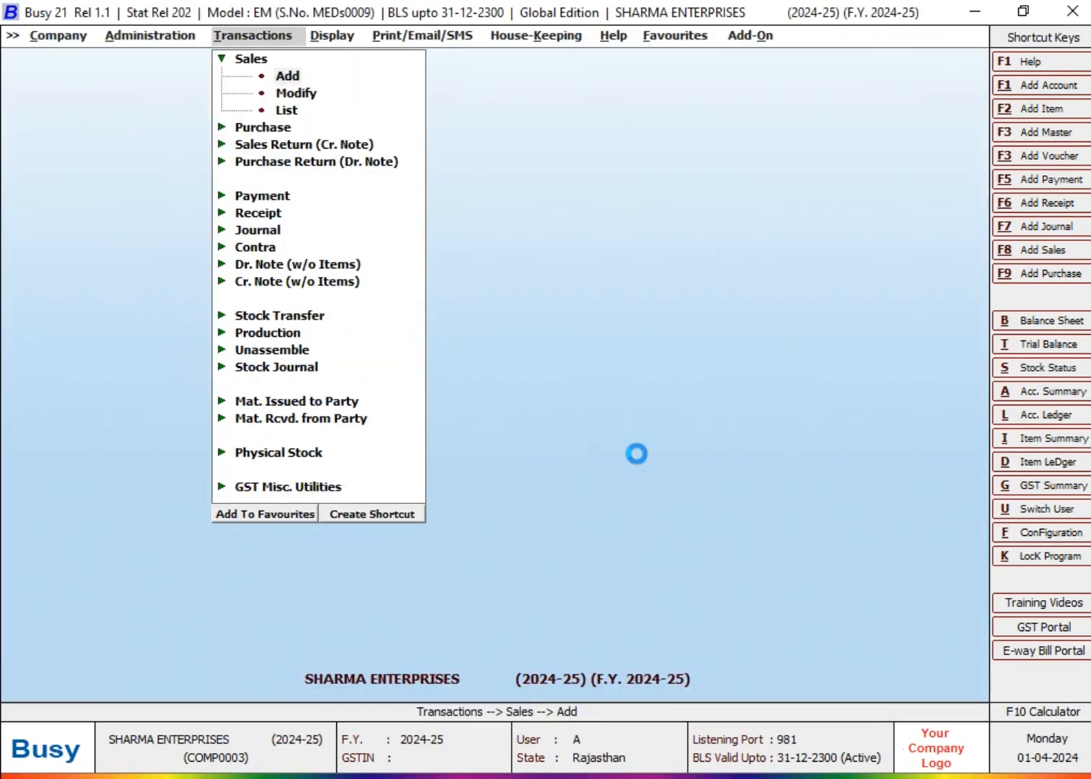
key("Return")
key("Return")
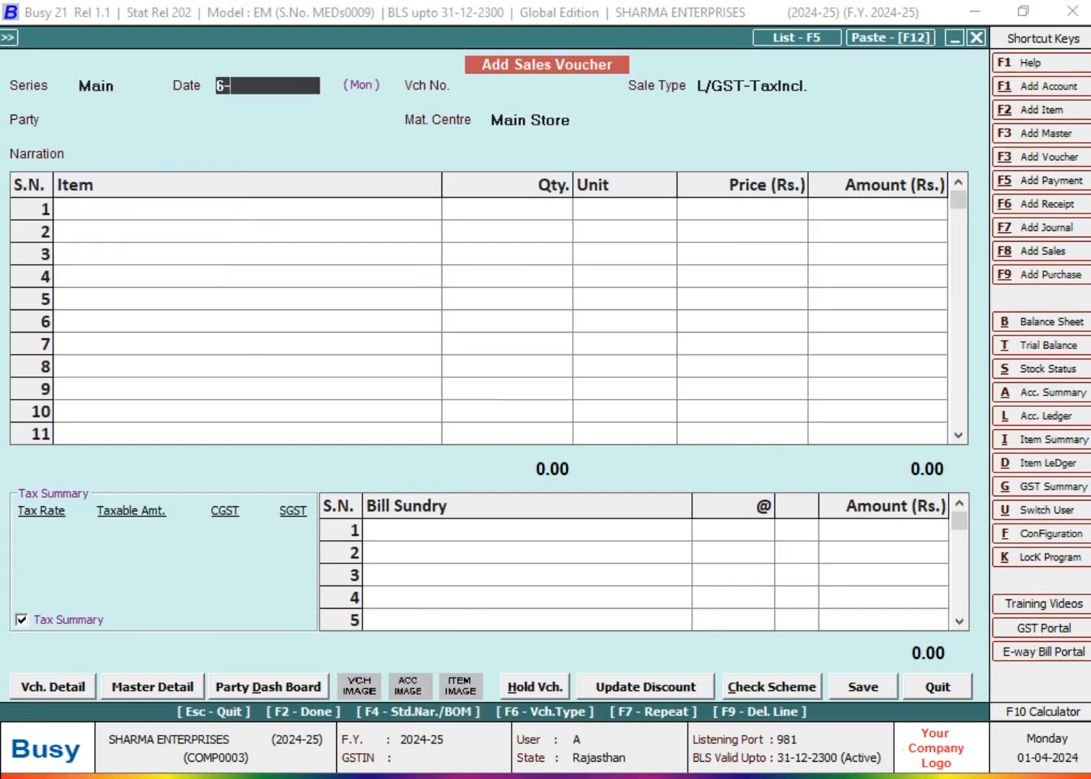
type("6-4")
key("Return")
key("Return")
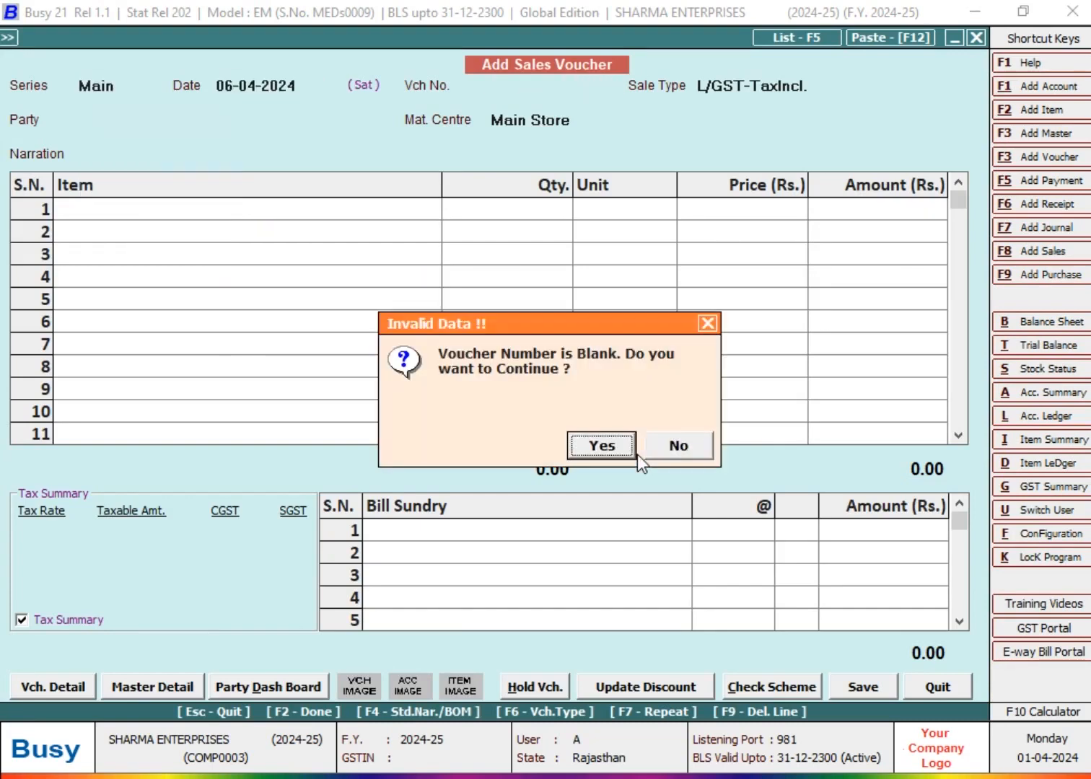
key("Return")
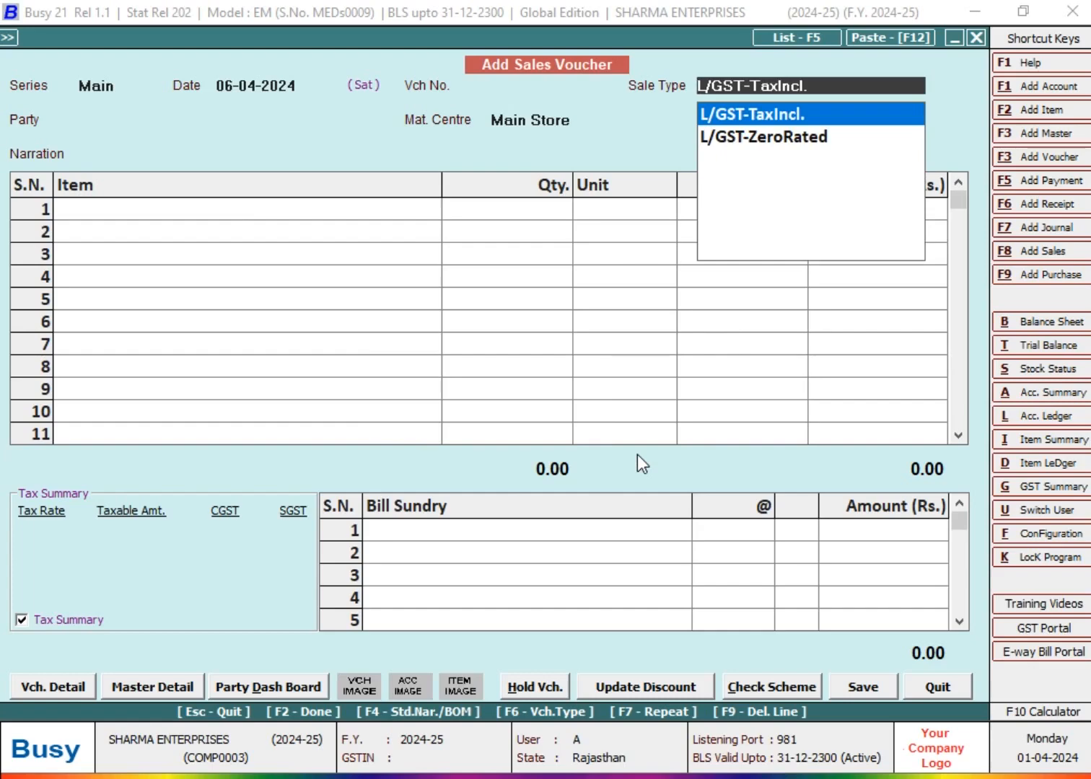
key("Escape")
key("Escape")
key("Escape")
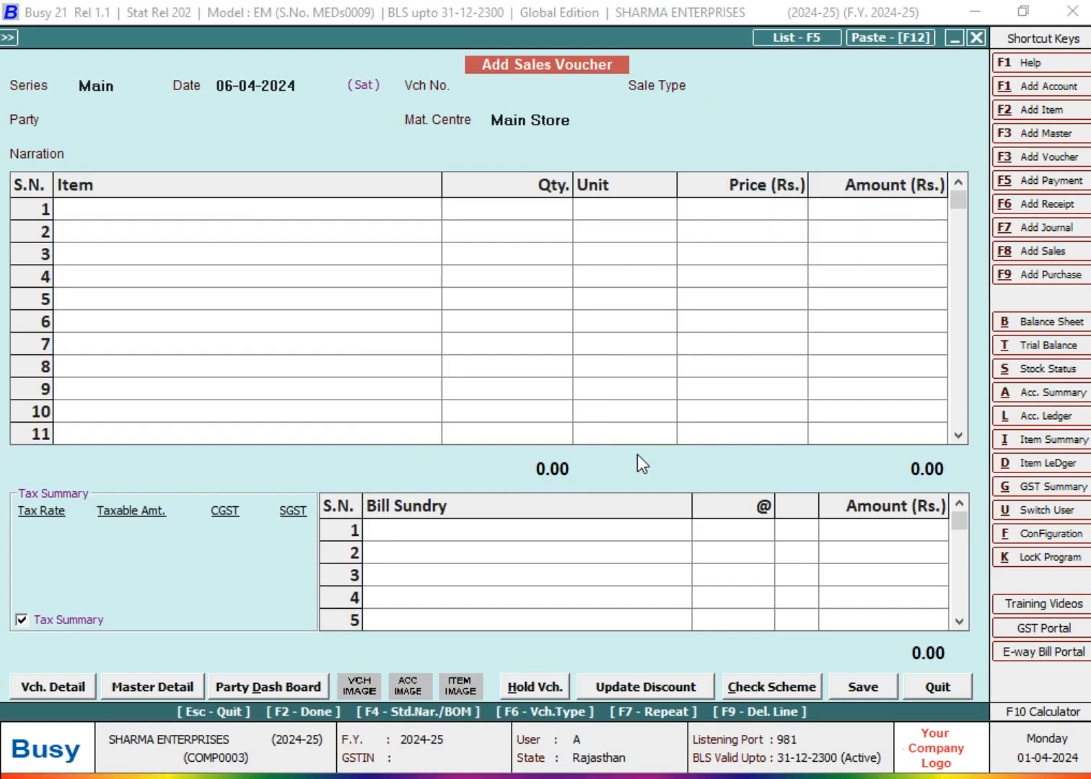
Set Blank Voucher Number to Don't Allow for the Main sales series, keeping Duplicate Voucher Number at Warning Only, and save the numbering
key("Left")
key("Return")
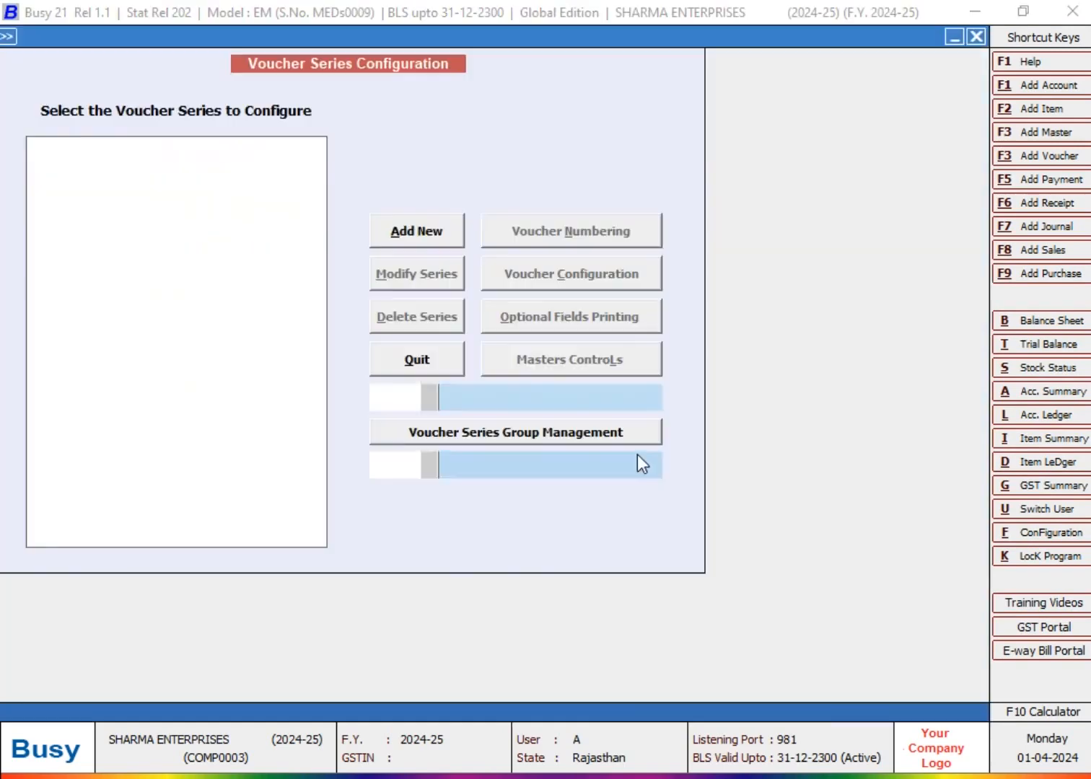
key("Down")
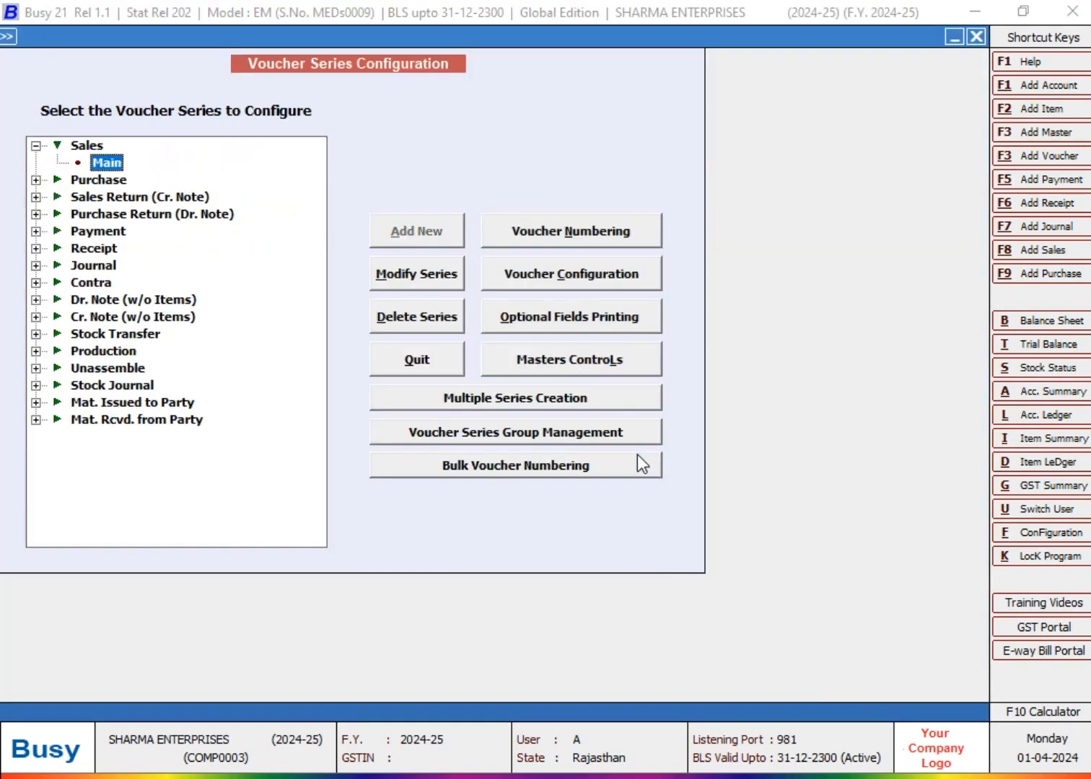
key("alt+n")
key("Return")
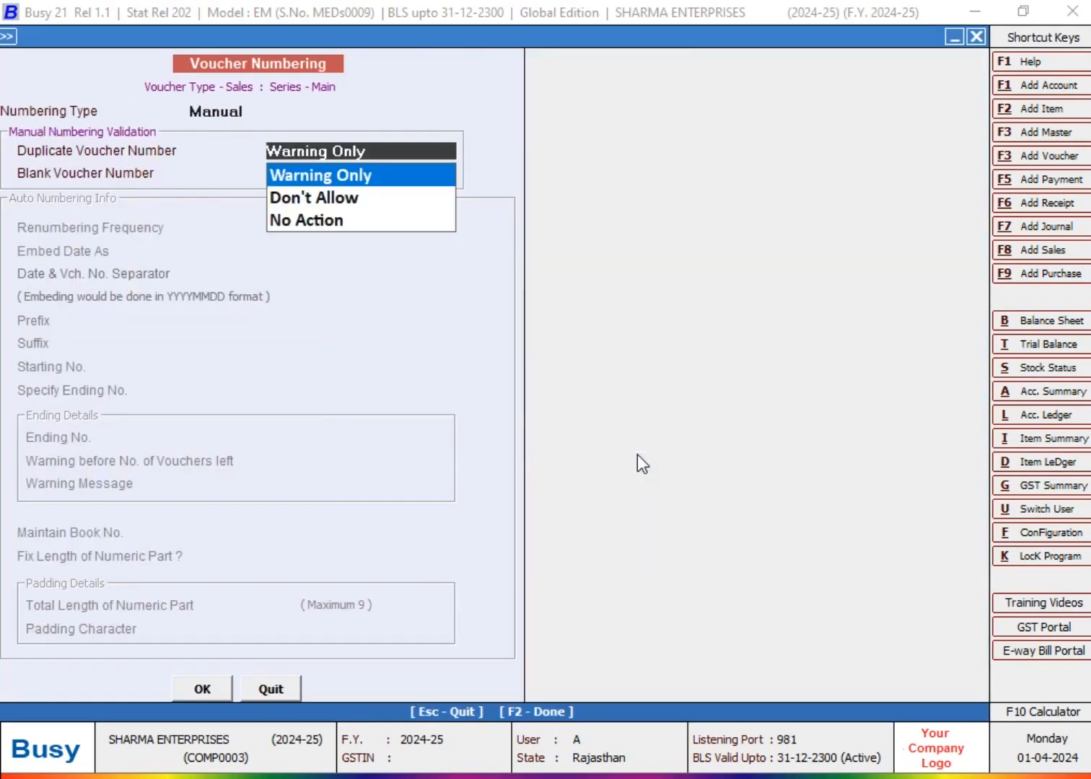
key("Return")
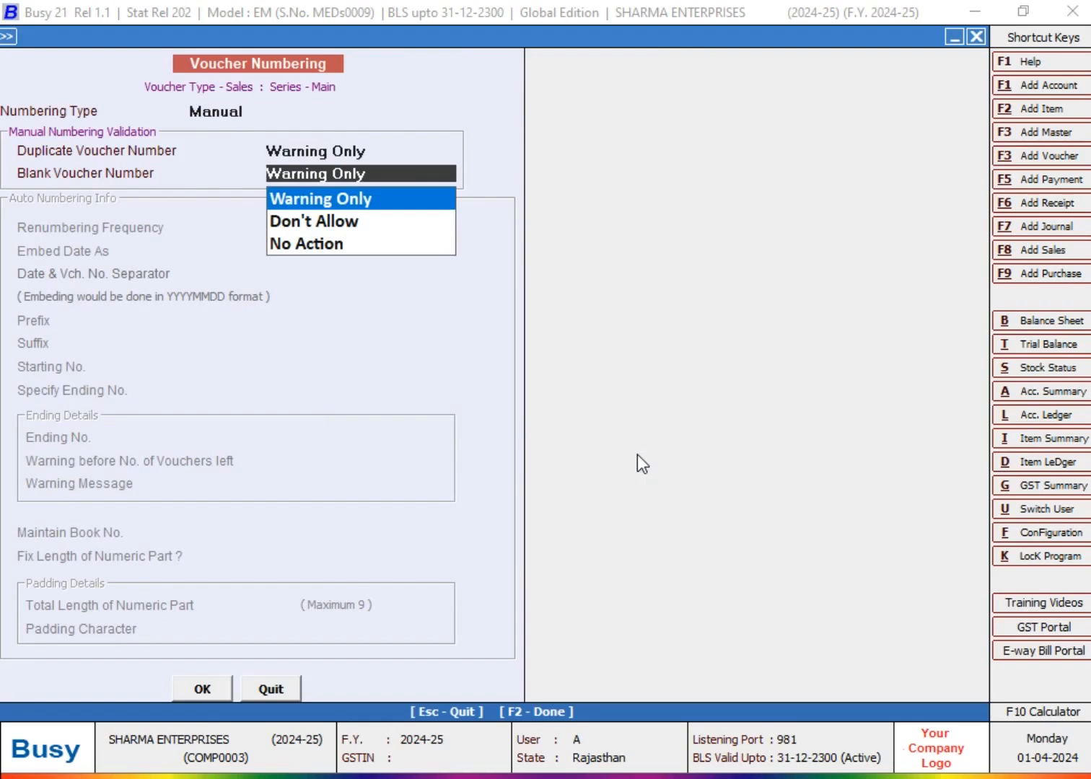
key("Down")
key("Return")
key("Return")
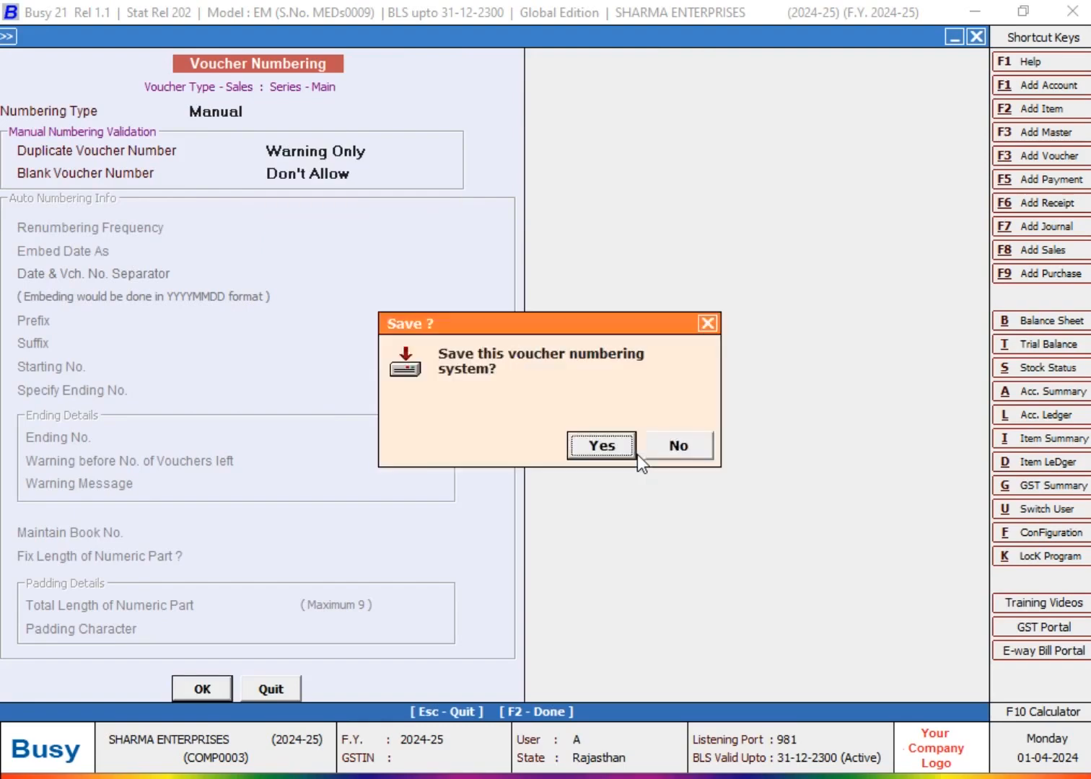
left_click(633, 455)
Try a Main series sales voucher dated 01-04-2024 with a blank voucher number, and leave the voucher entry
key("F8")
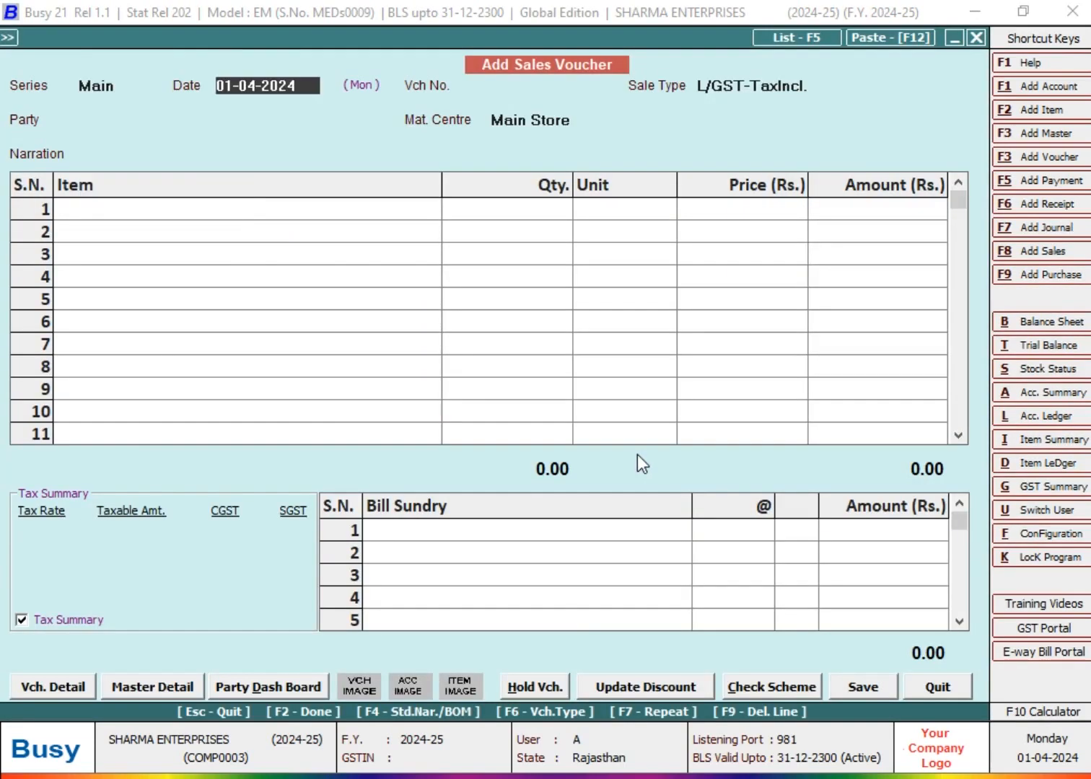
key("Return")
key("Return")
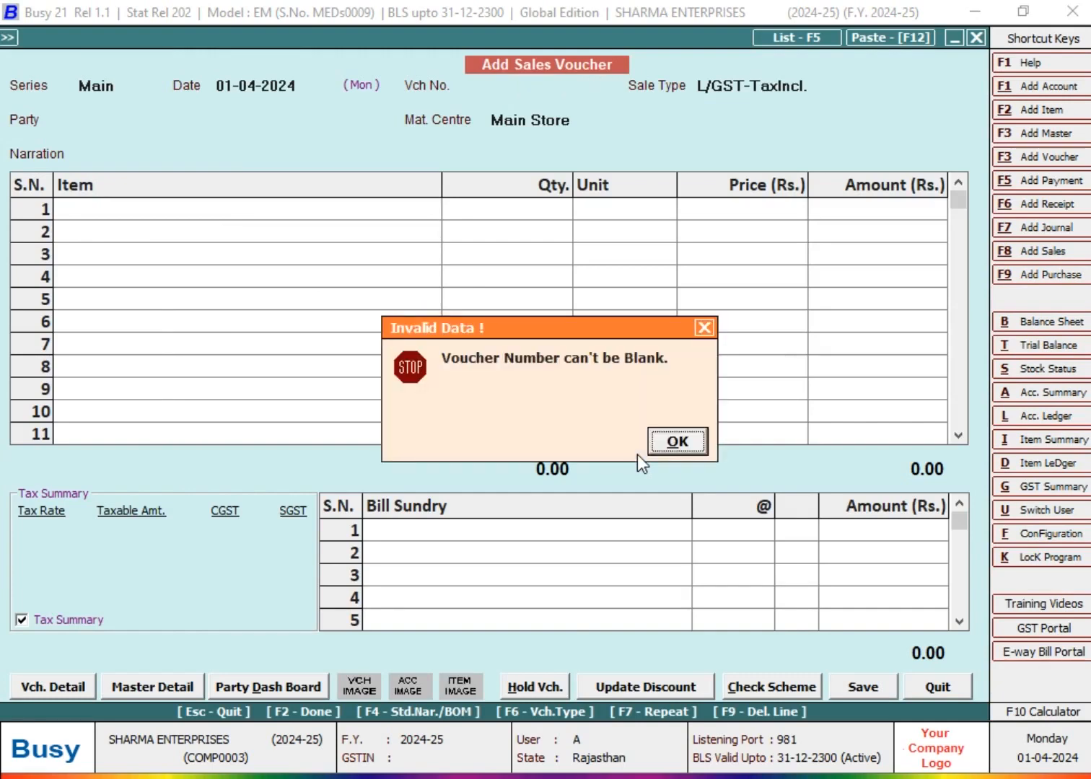
key("Return")
key("Escape")
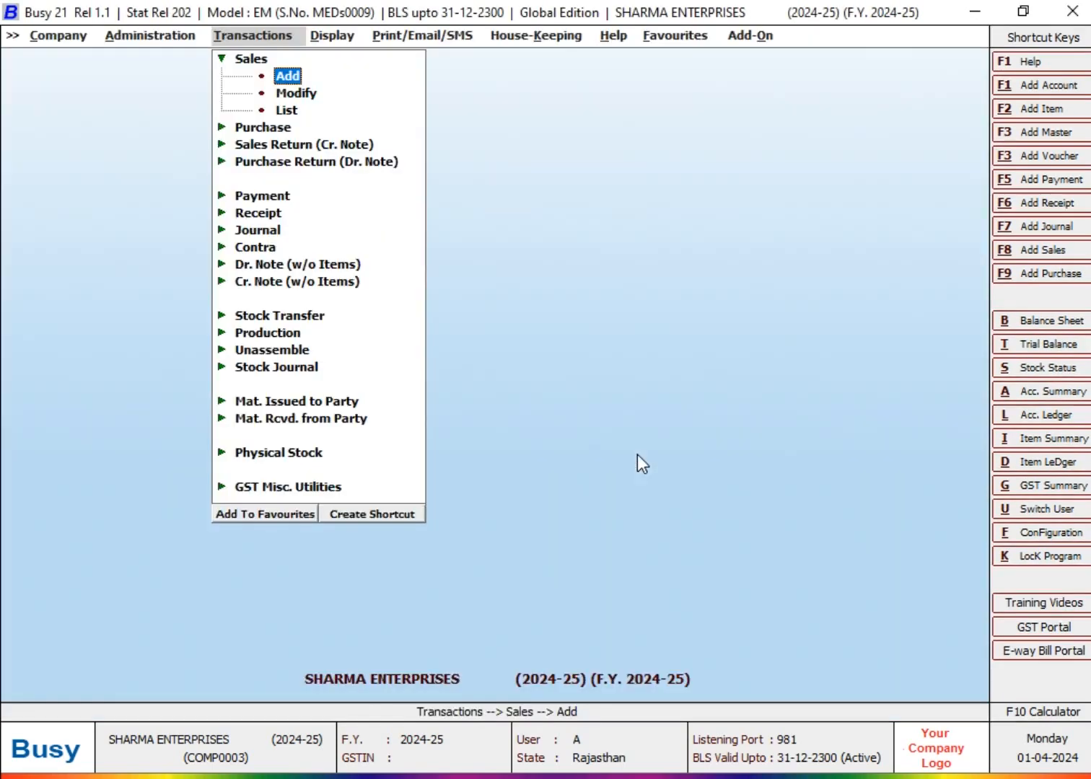
Open the voucher numbering settings of the Main sales series
key("Left")
key("Return")
key("Return")
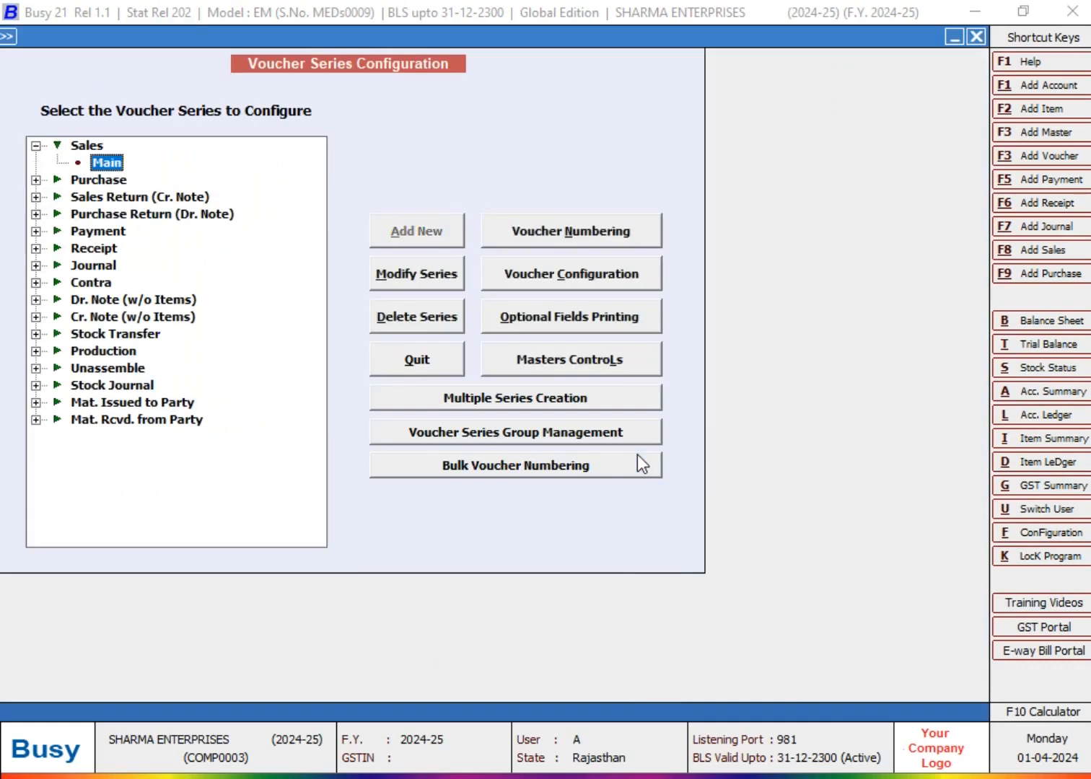
key("Tab")
key("Return")
Set Blank Voucher Number to No Action for the Main sales series, keeping Manual numbering and Duplicate Voucher Number at Warning Only
key("Return")
key("Return")
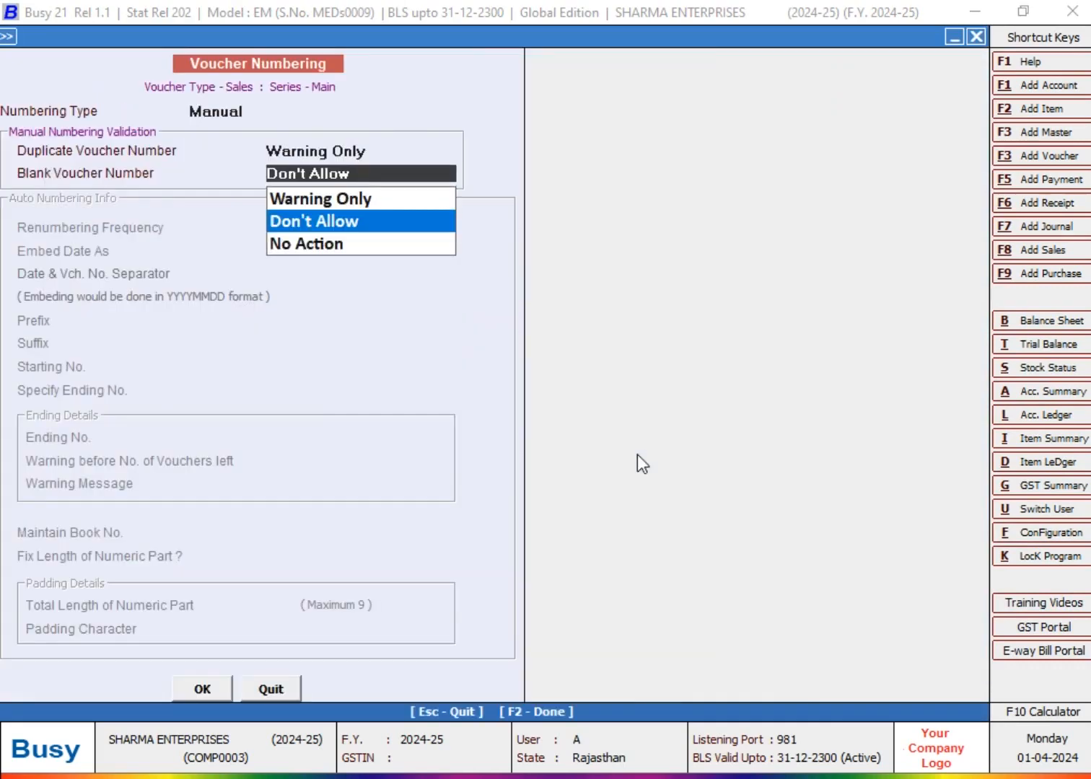
key("Down")
key("Return")
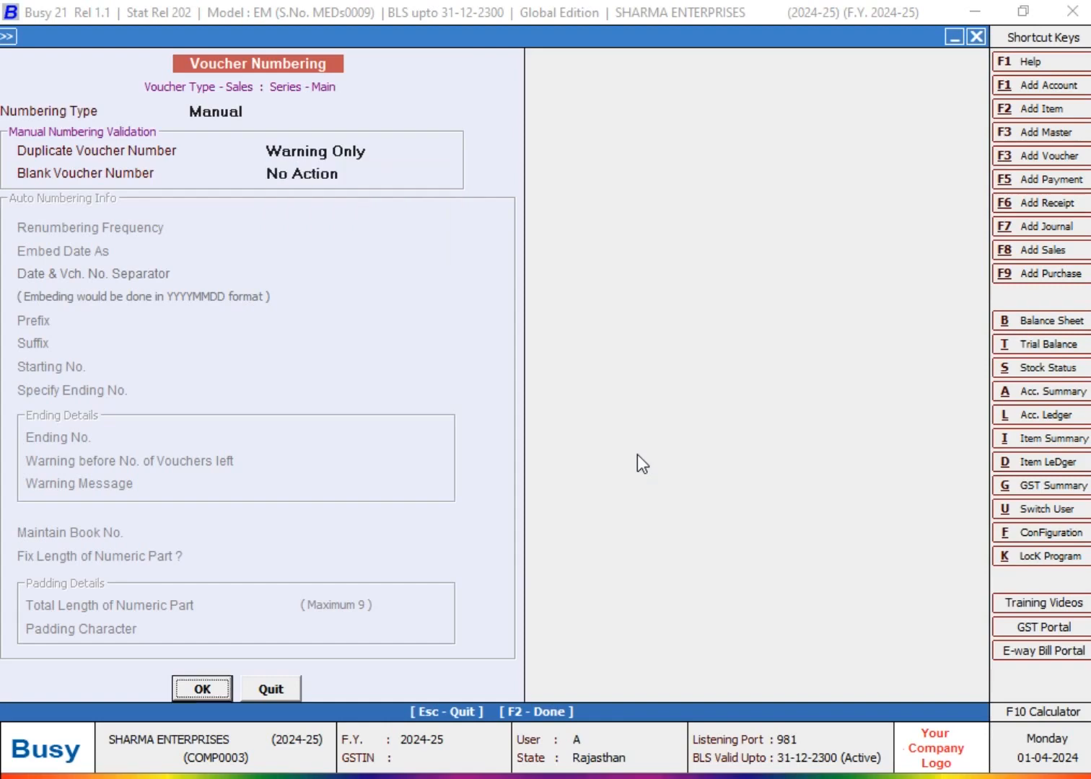
Set Blank Voucher Number to Warning Only for the Main sales series, keeping the Manual numbering type and Duplicate Voucher Number at Warning Only
key("Tab")
key("Tab")
key("Up")
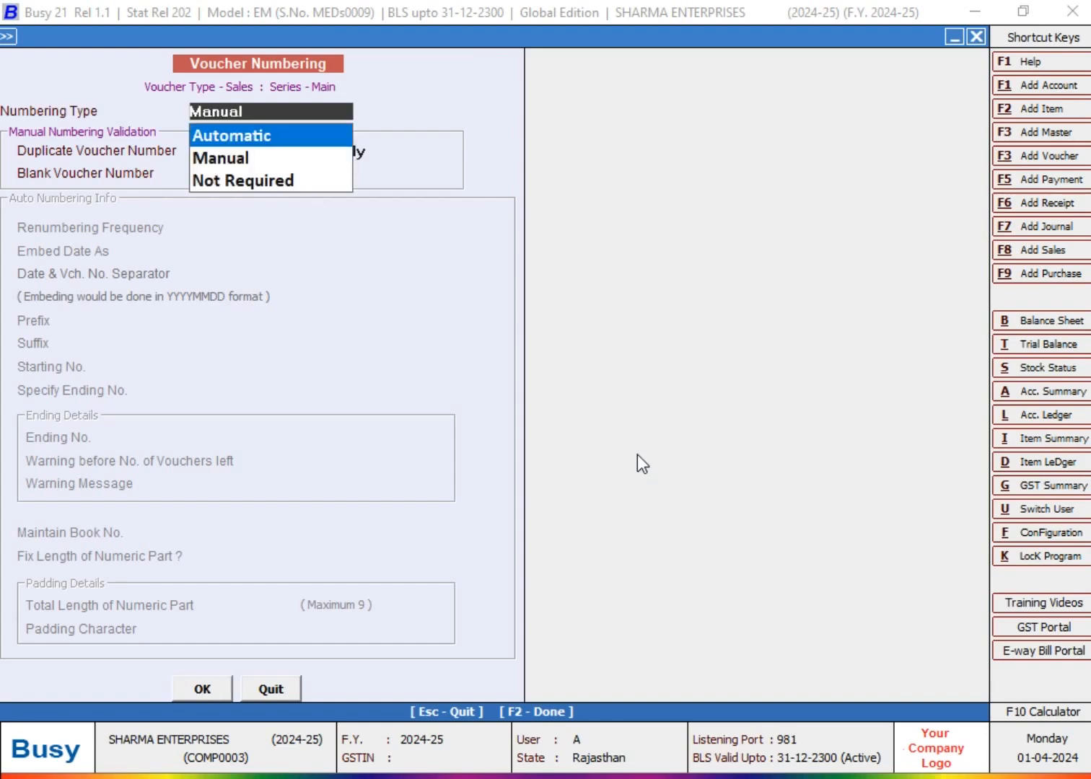
key("Down")
key("Return")
key("Return")
key("Up")
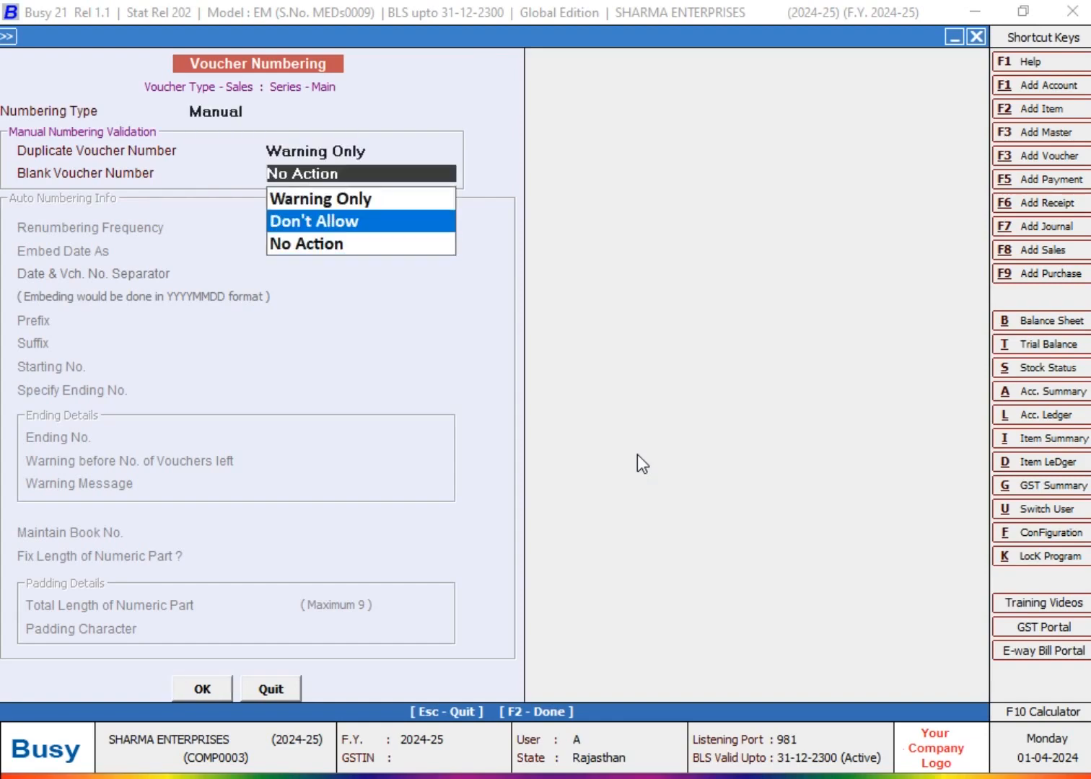
key("Up")
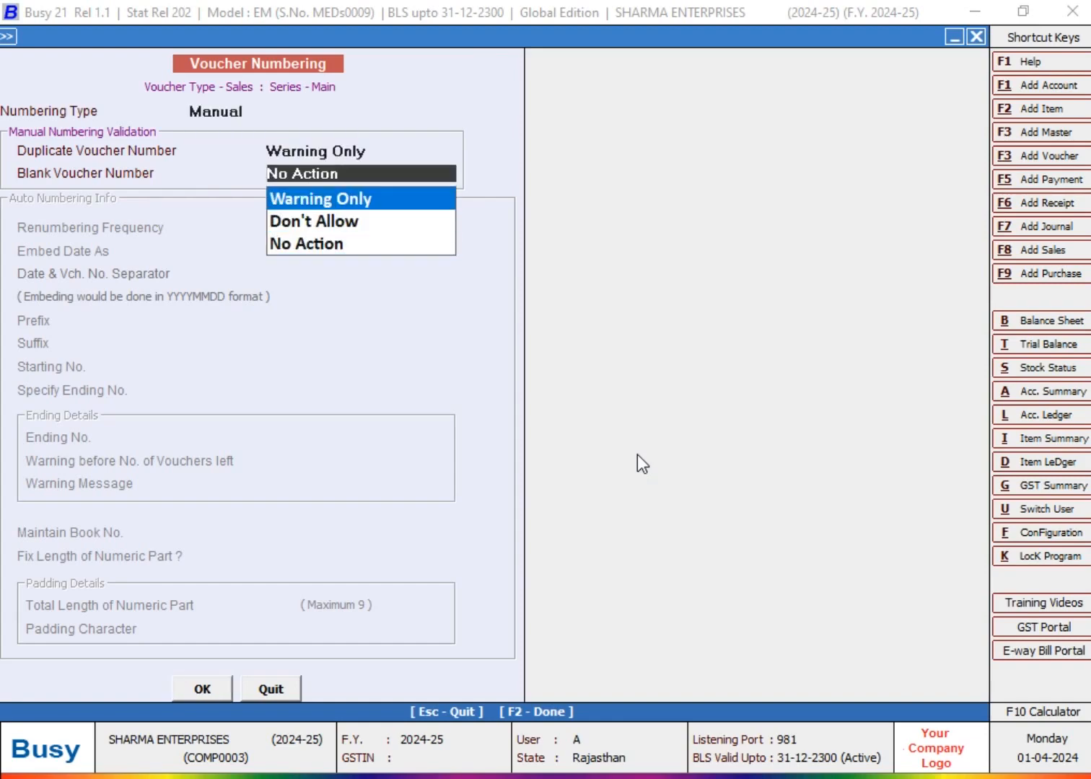
key("Return")
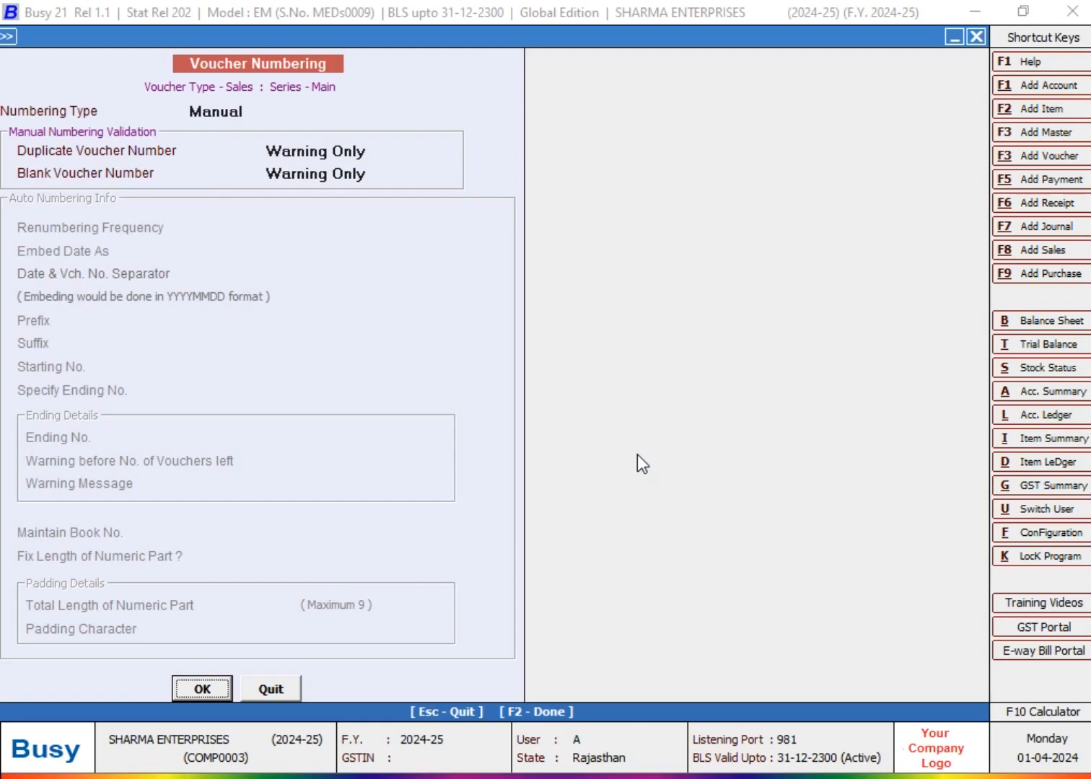